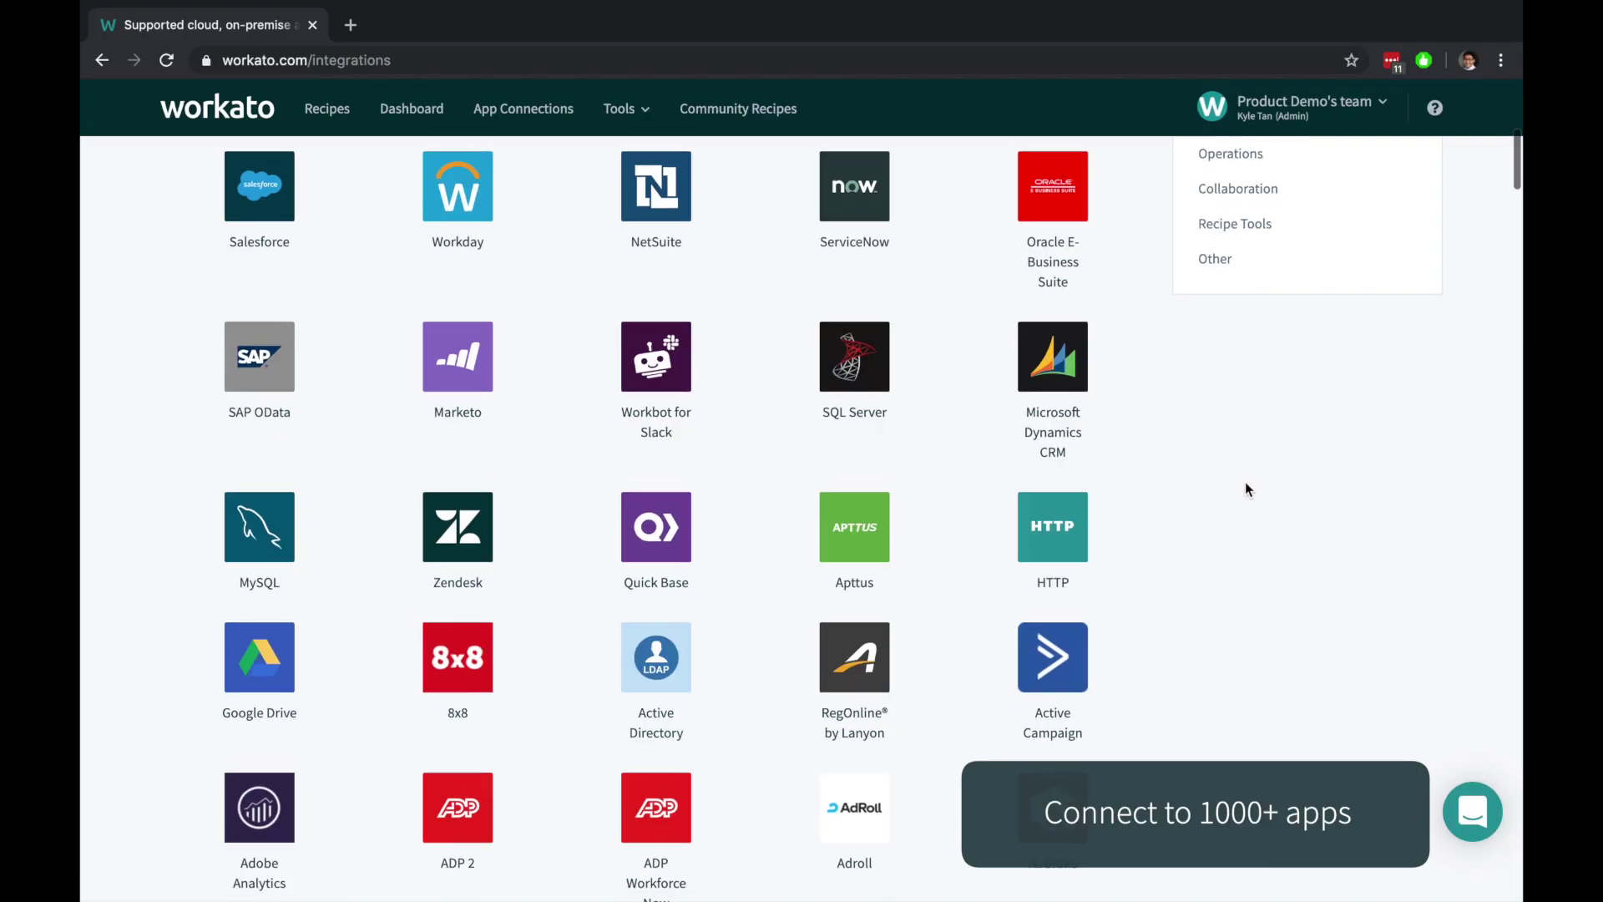
Scroll down the integrations page to reach the Salesforce community recipes.
{"action": "scroll", "coordinate": [1246, 484], "scroll_direction": "down", "scroll_amount": 5}
{"action": "scroll", "coordinate": [1246, 484], "scroll_direction": "down", "scroll_amount": 9}
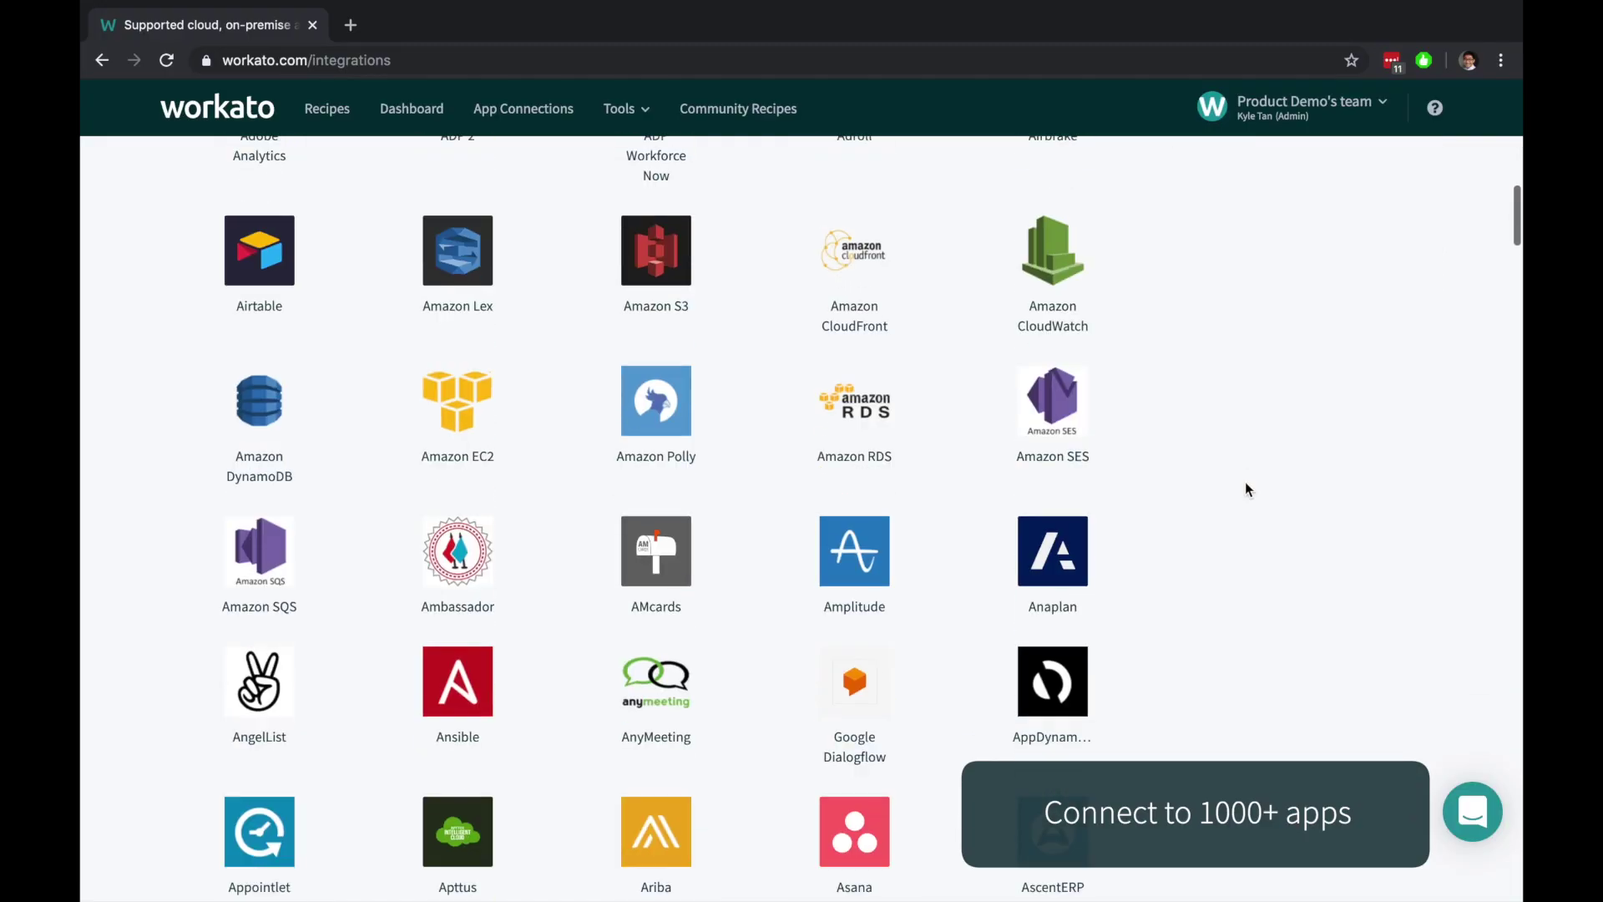
{"action": "scroll", "coordinate": [1246, 485], "scroll_direction": "down", "scroll_amount": 8}
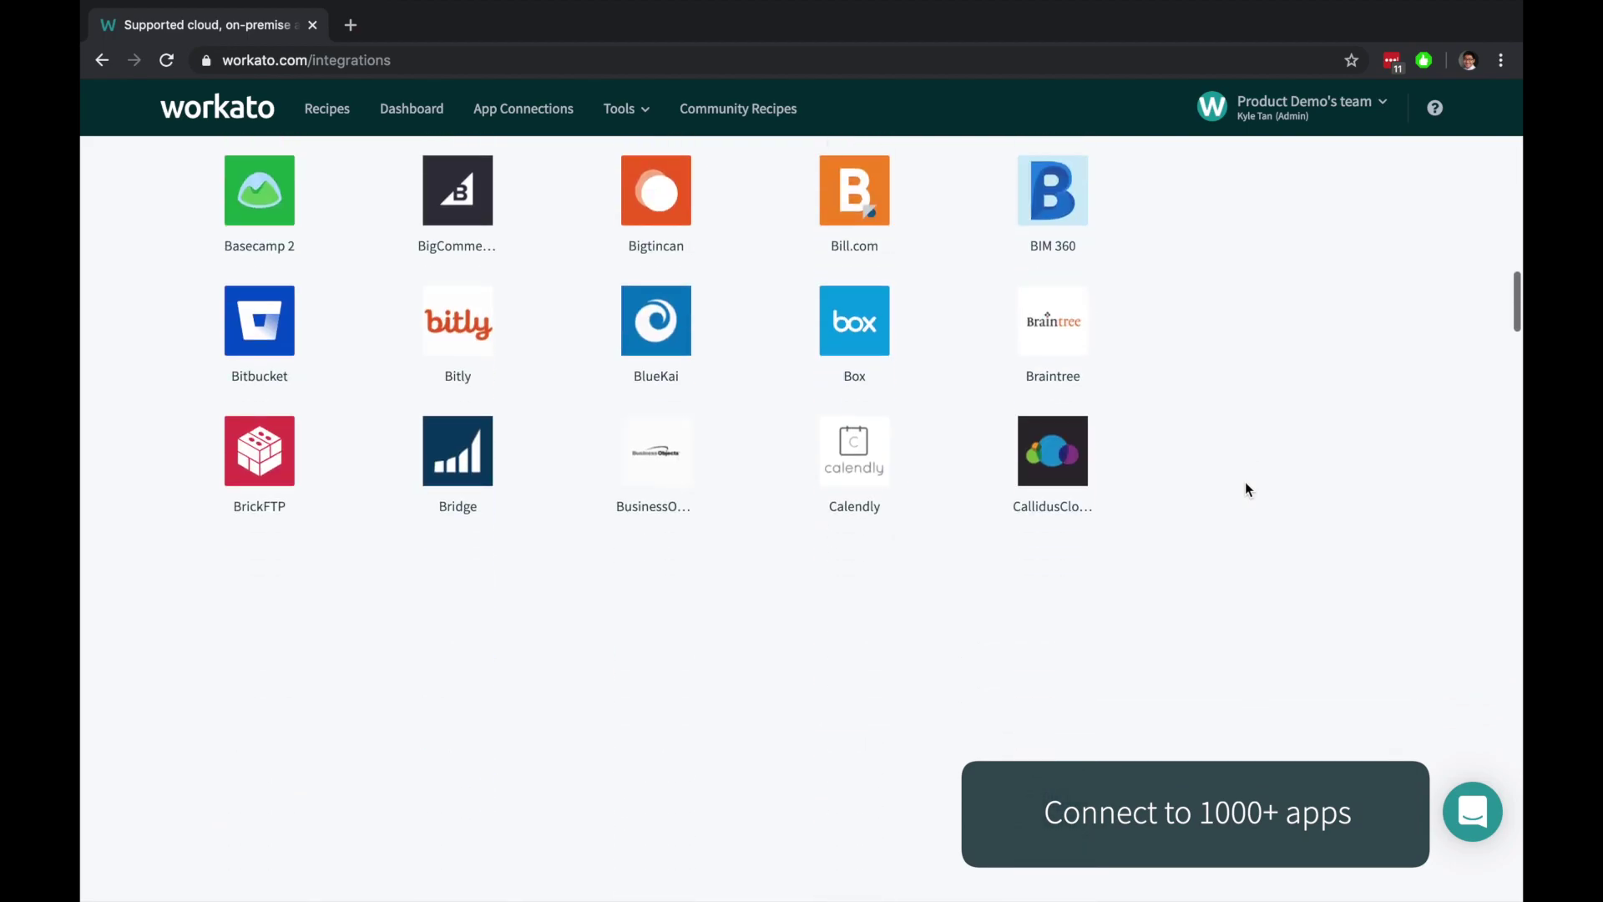
{"action": "scroll", "coordinate": [1246, 489], "scroll_direction": "down", "scroll_amount": 7}
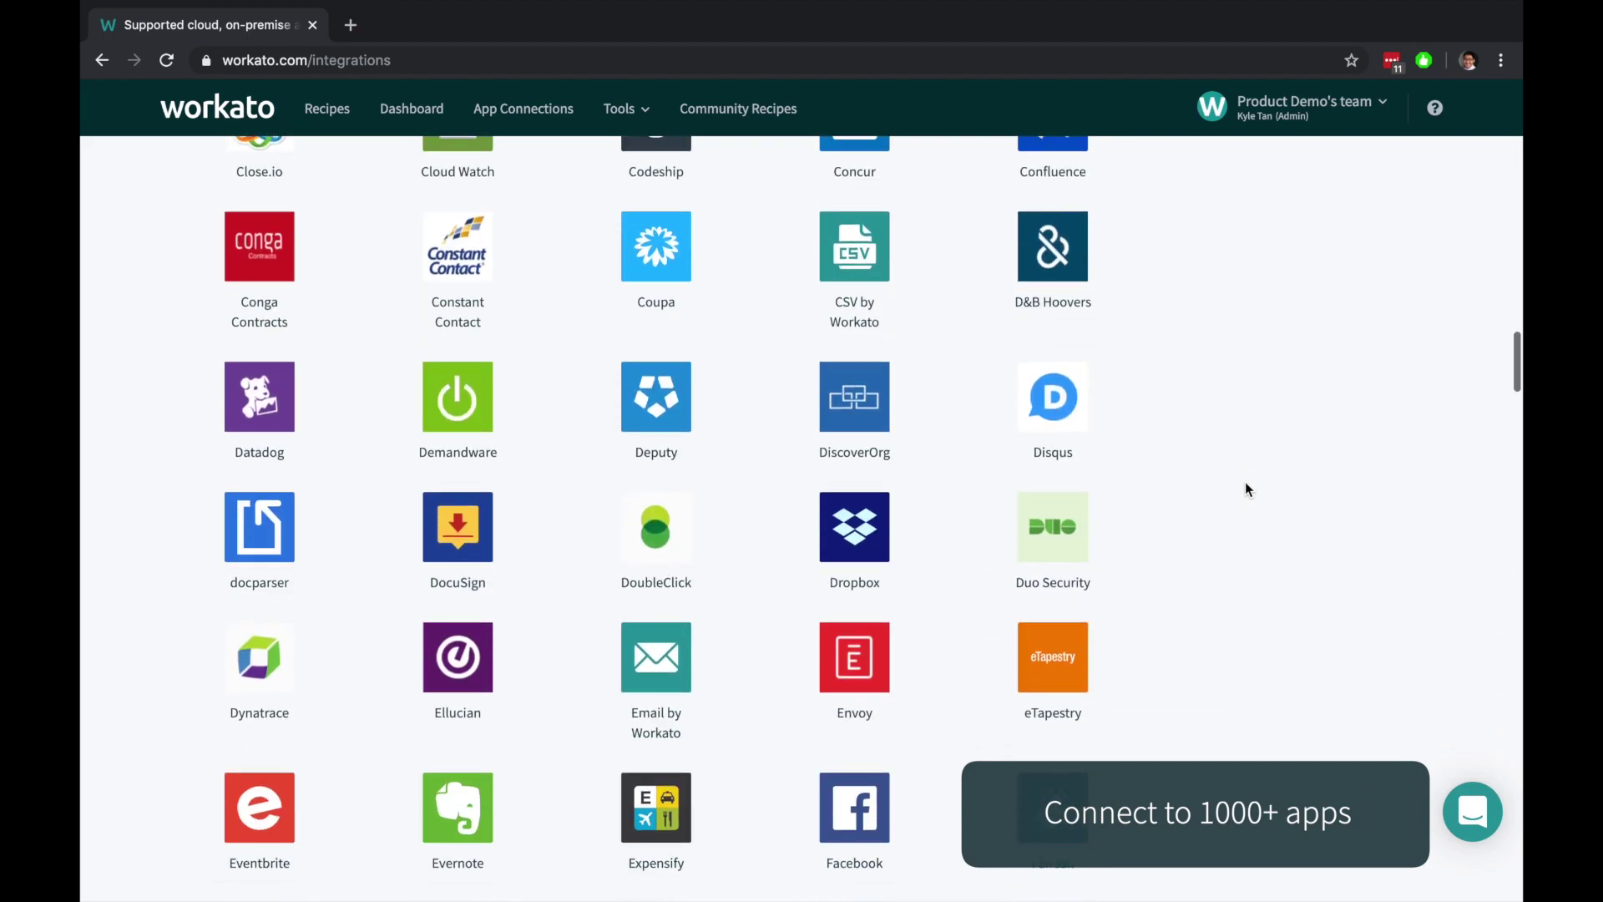
{"action": "scroll", "coordinate": [1245, 490], "scroll_direction": "down", "scroll_amount": 2}
{"action": "scroll", "coordinate": [1245, 490], "scroll_direction": "down", "scroll_amount": 5}
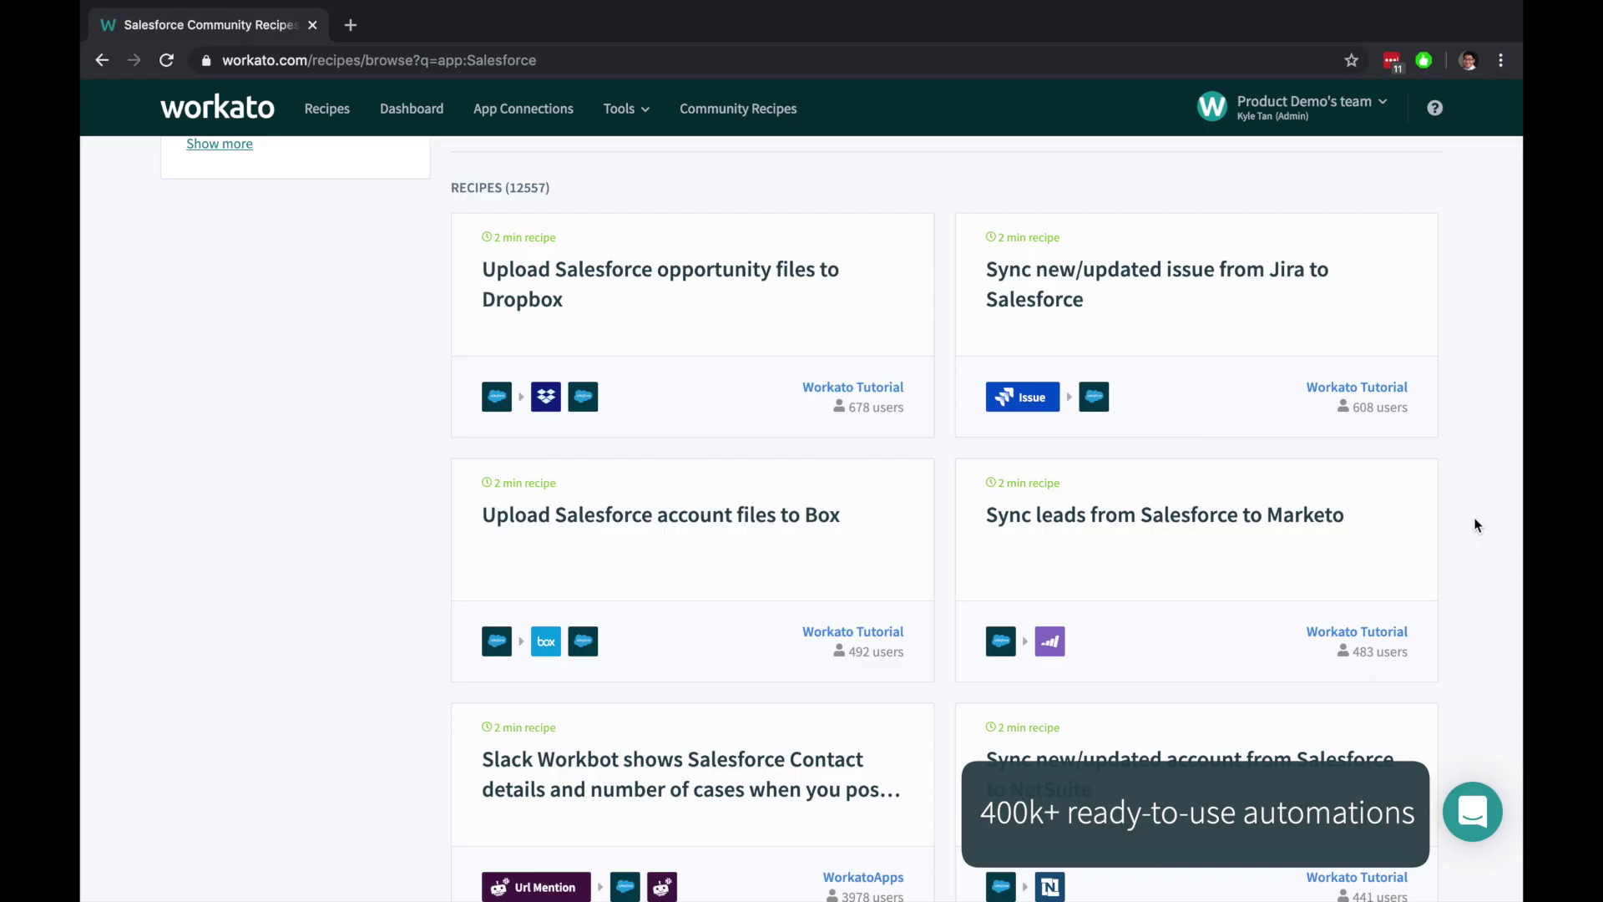
Browse the Salesforce recipe collections and open the lead-tracking collection.
{"action": "scroll", "coordinate": [1475, 519], "scroll_direction": "down", "scroll_amount": 5}
{"action": "scroll", "coordinate": [1475, 524], "scroll_direction": "down", "scroll_amount": 10}
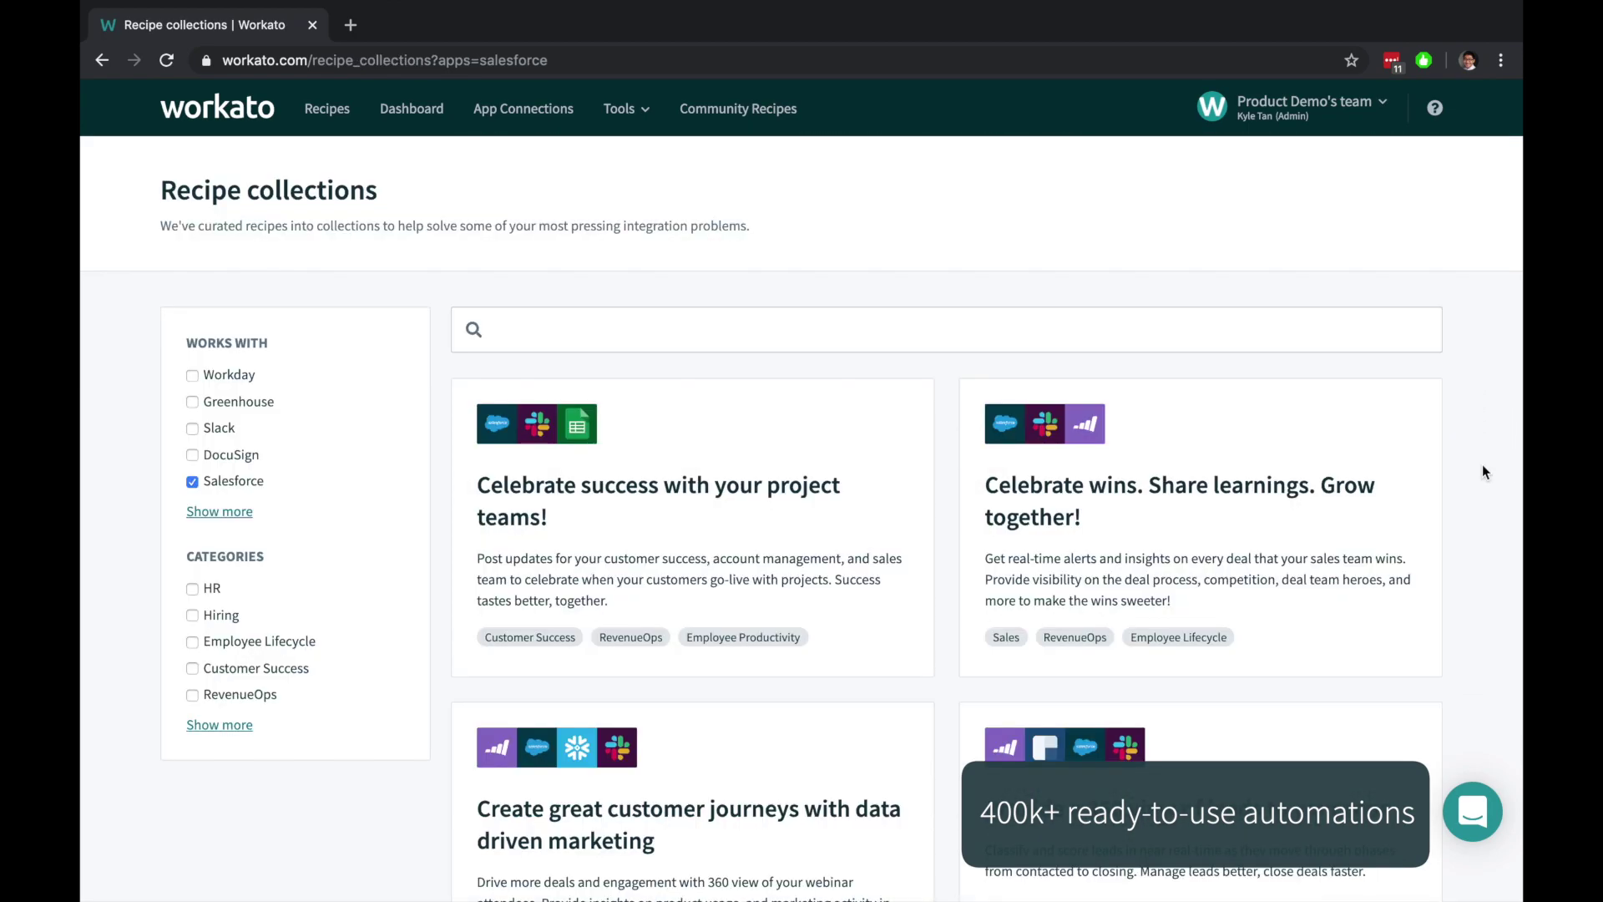
{"action": "scroll", "coordinate": [1481, 464], "scroll_direction": "down", "scroll_amount": 4}
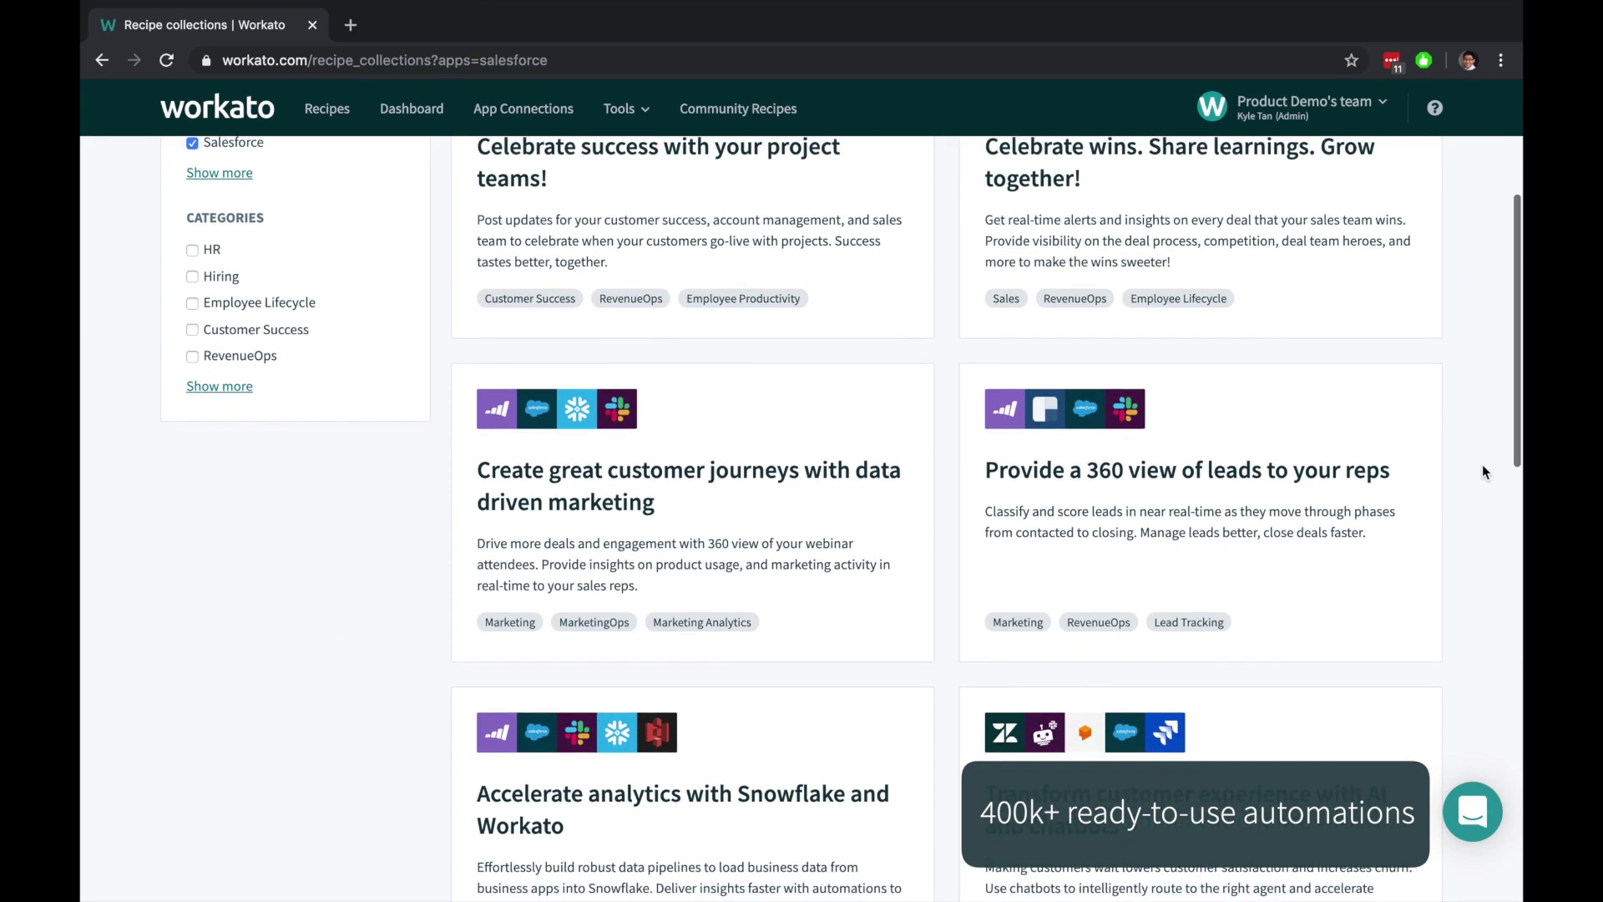
{"action": "left_click", "coordinate": [1404, 639]}
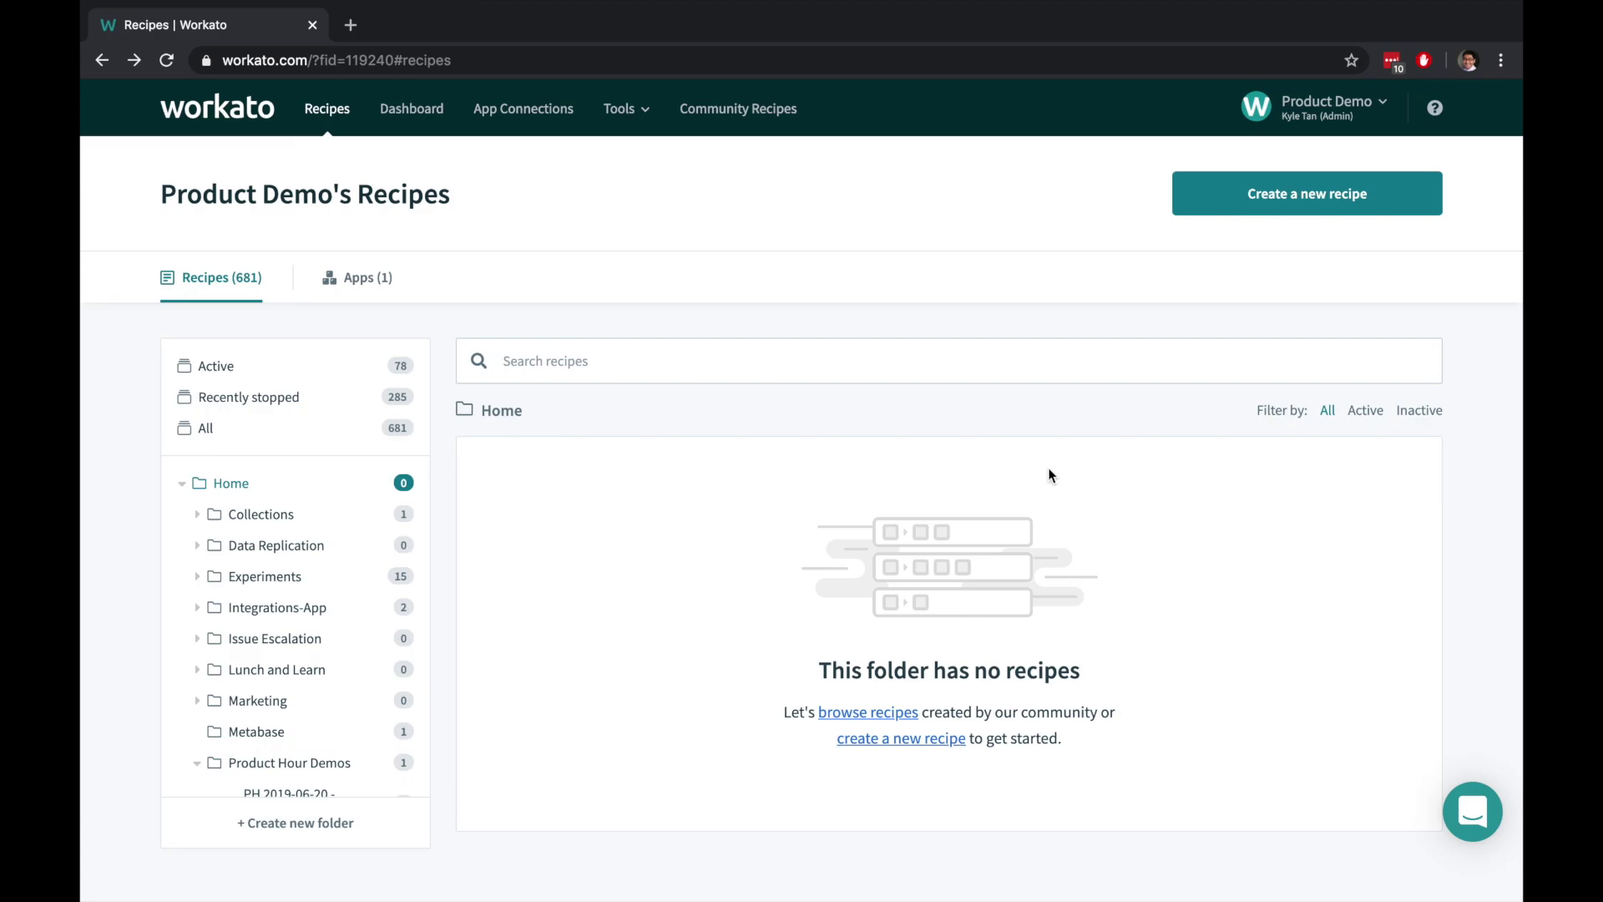
Create a new recipe triggered by SFTP's New/updated CSV file in directory.
{"action": "left_click", "coordinate": [1234, 200]}
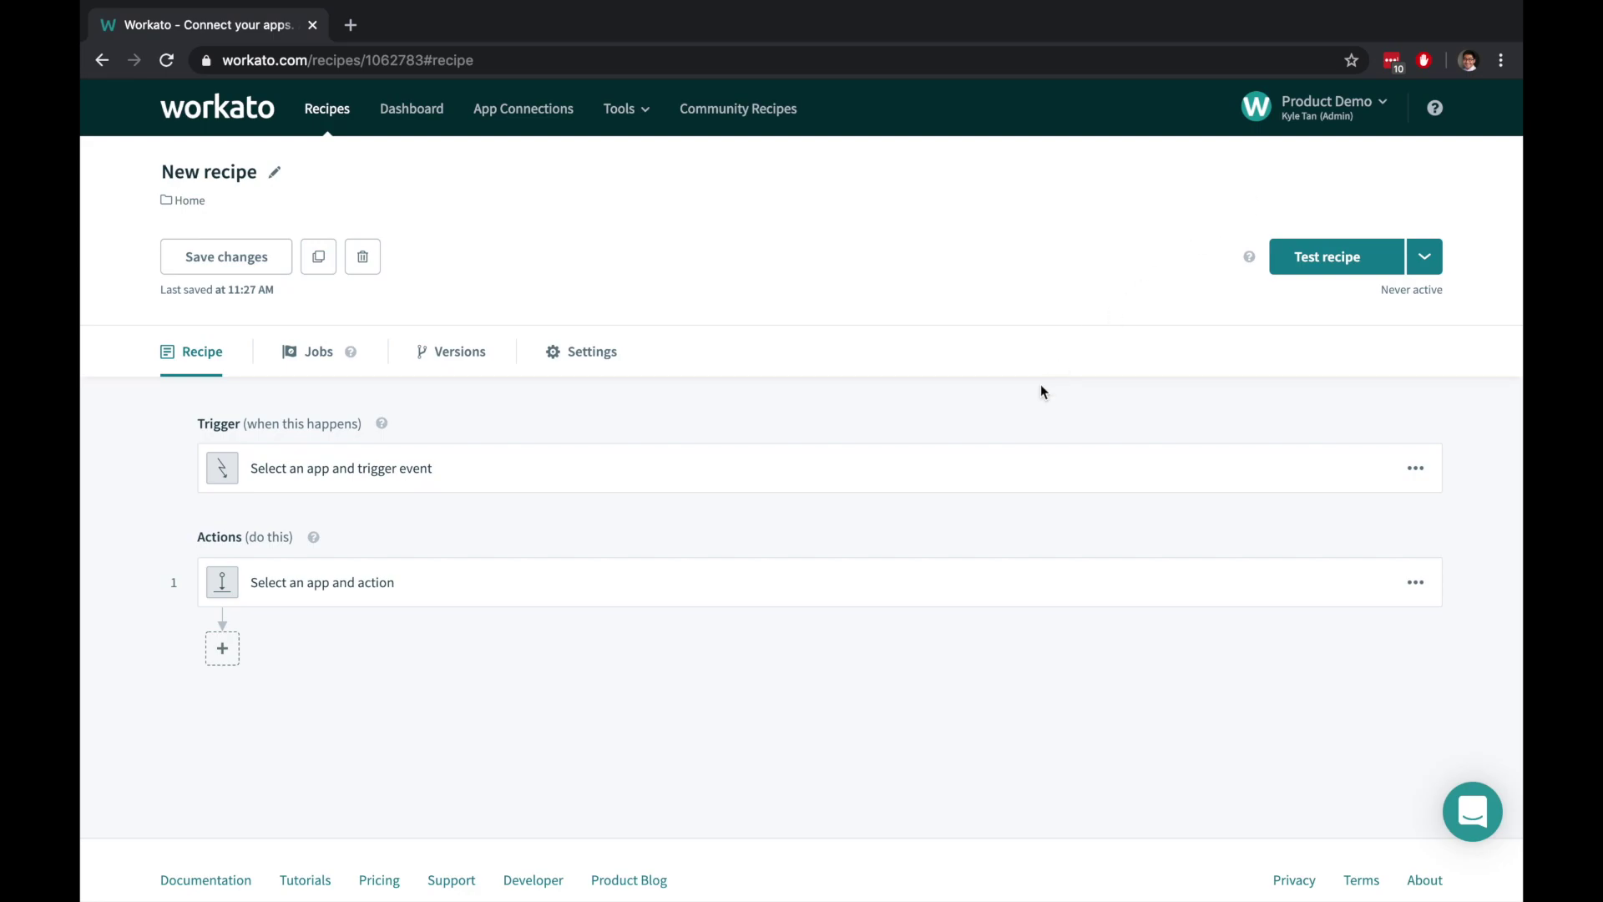
{"action": "left_click", "coordinate": [997, 470]}
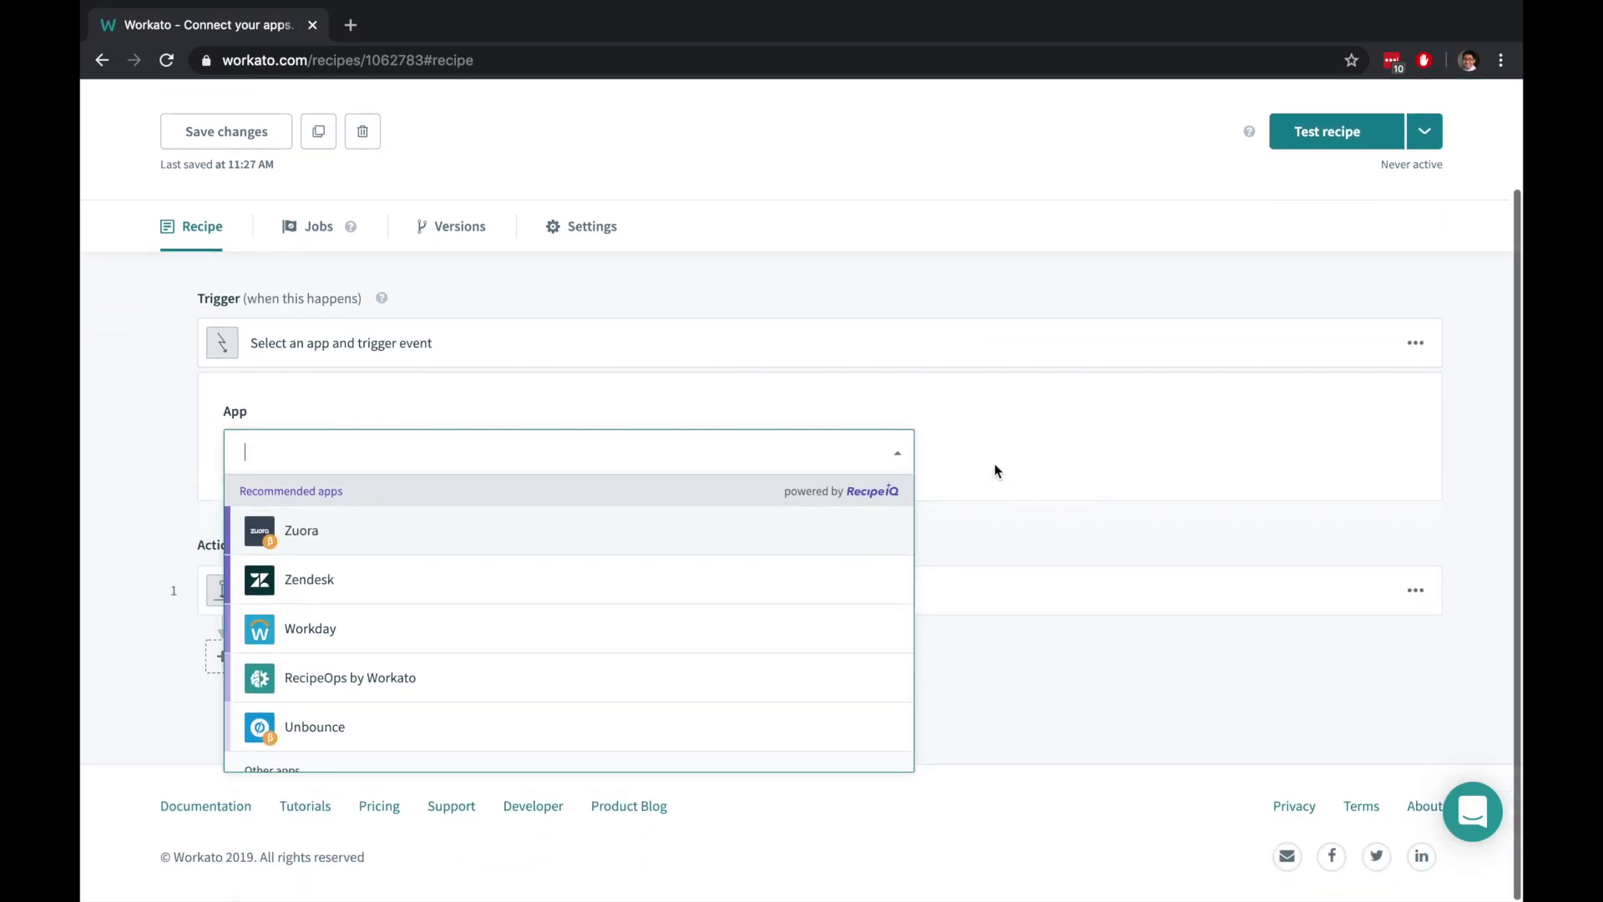
{"action": "type", "text": "sftp"}
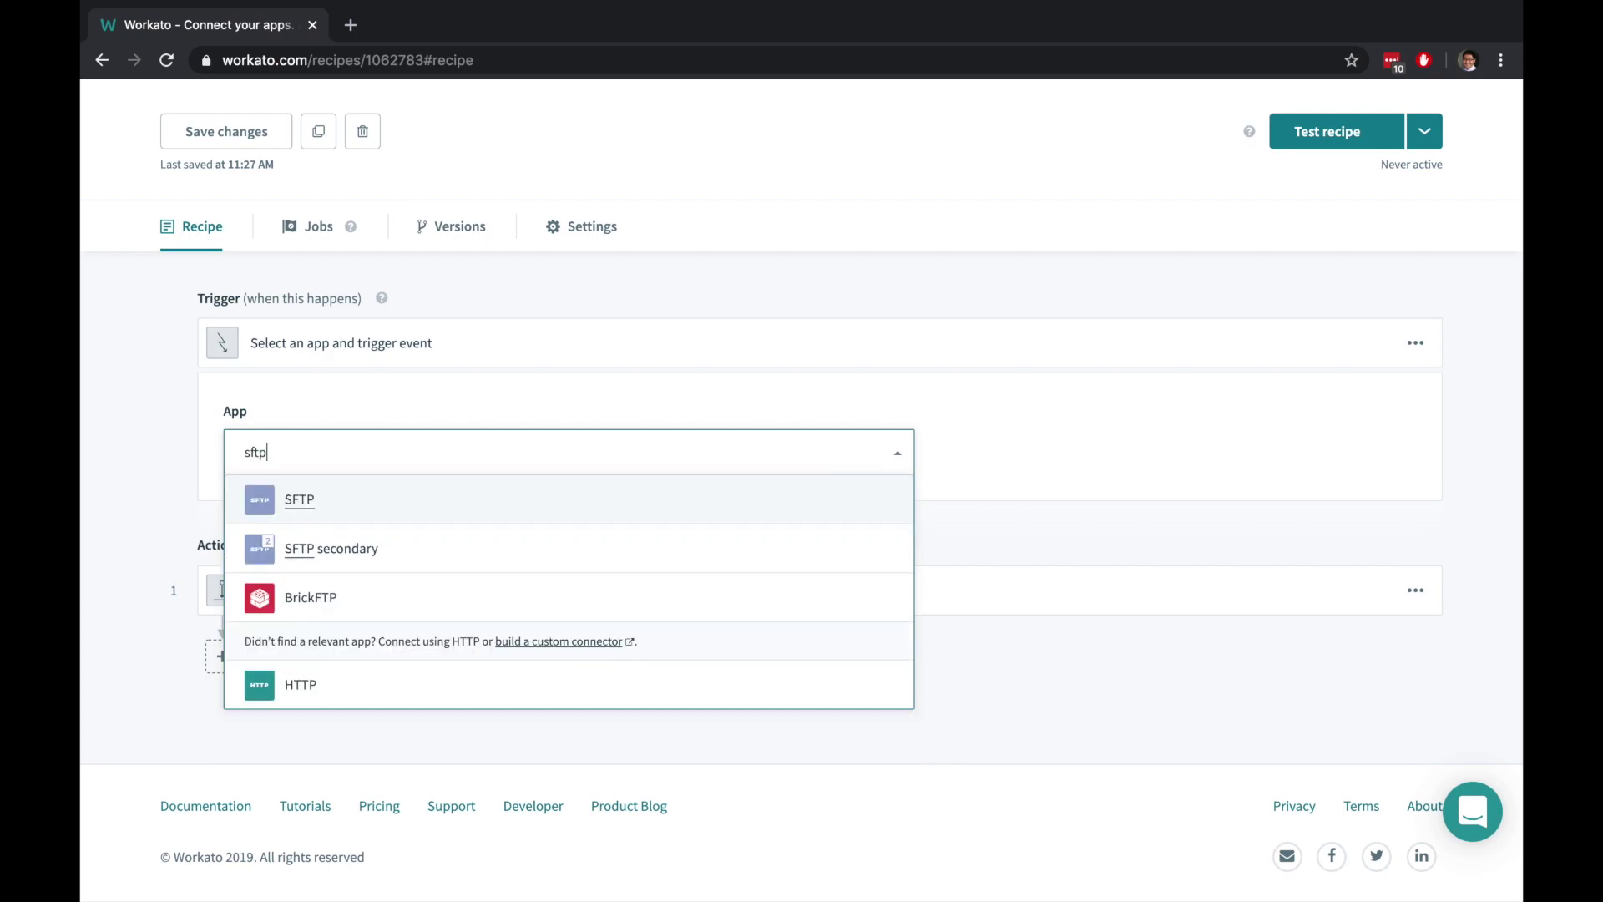
{"action": "left_click", "coordinate": [851, 519]}
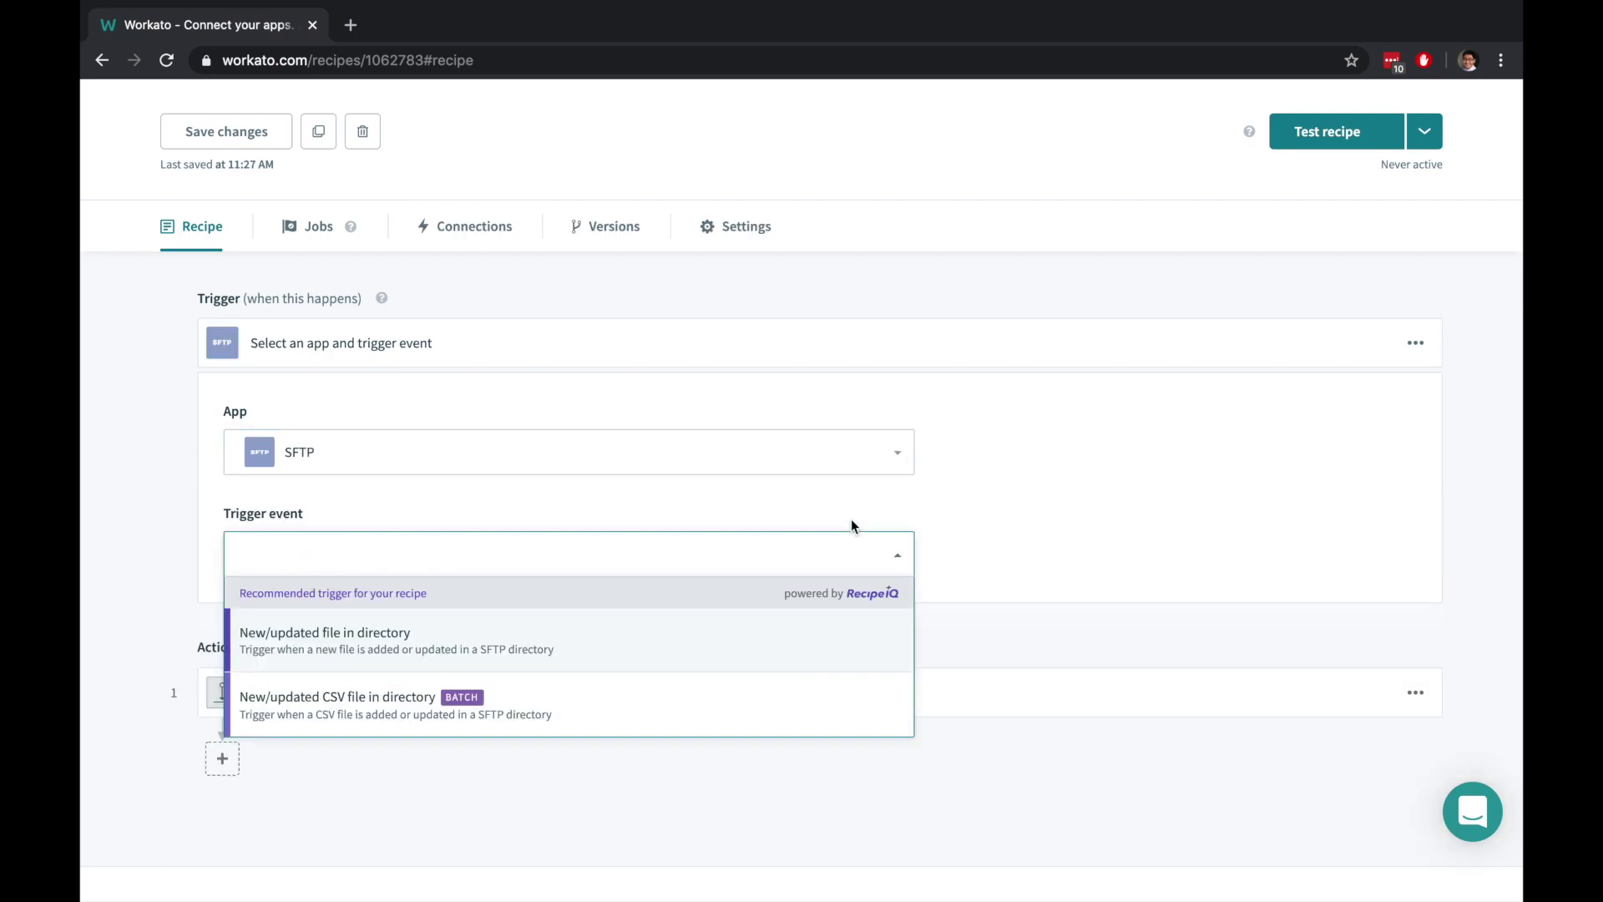
{"action": "left_click", "coordinate": [780, 705]}
{"action": "scroll", "coordinate": [780, 705], "scroll_direction": "down", "scroll_amount": 3}
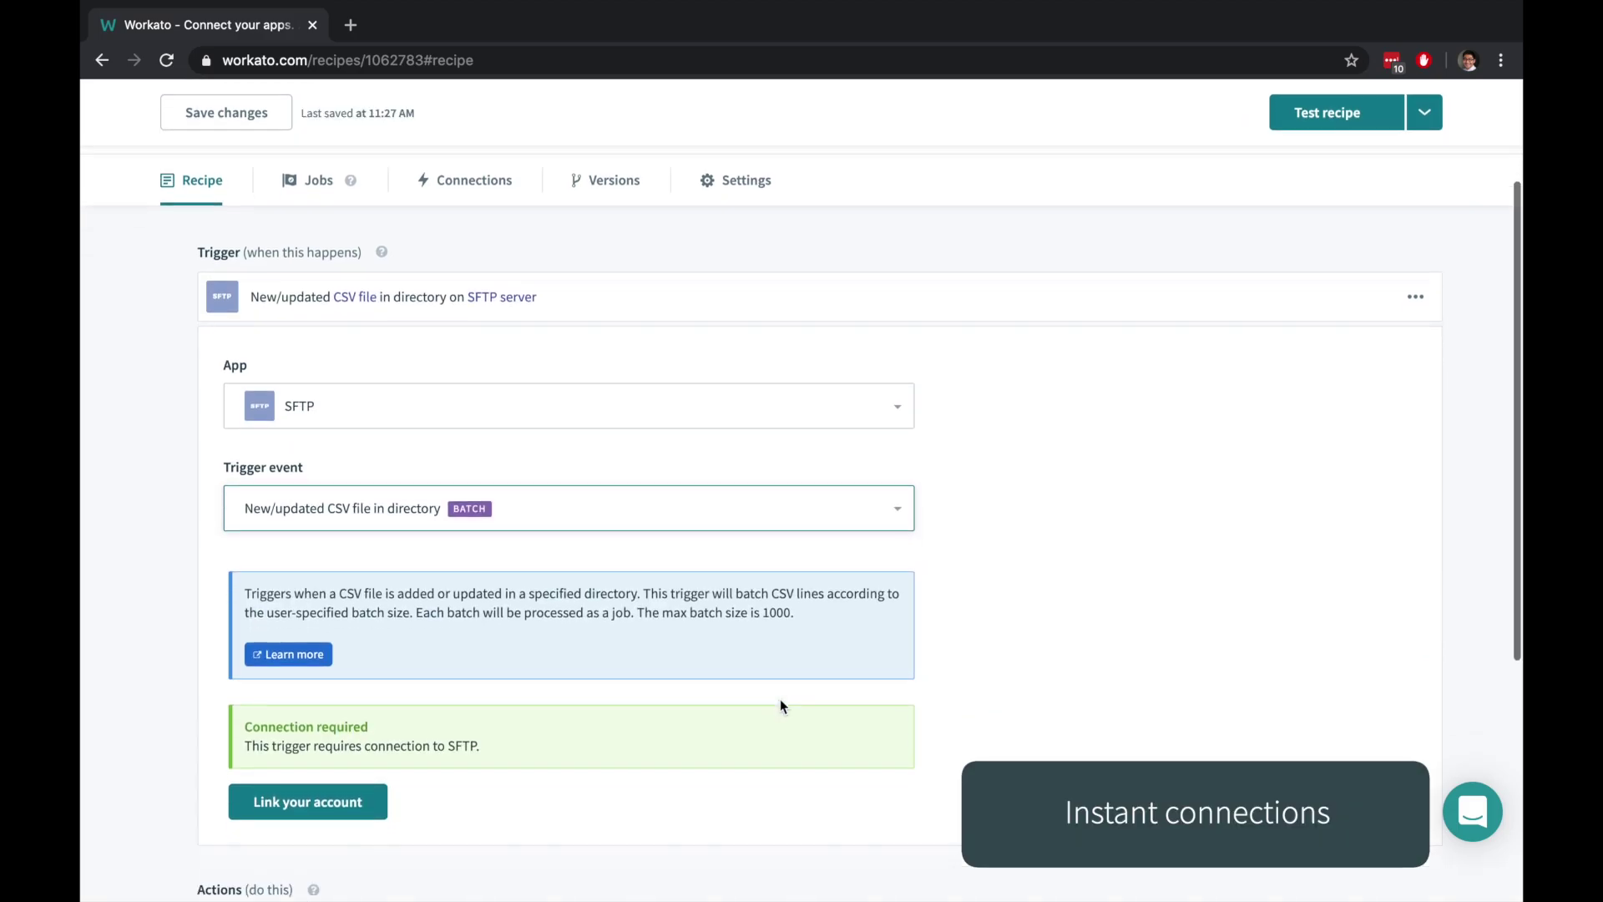
Link the trigger to the second existing SFTP connection.
{"action": "left_click", "coordinate": [348, 651]}
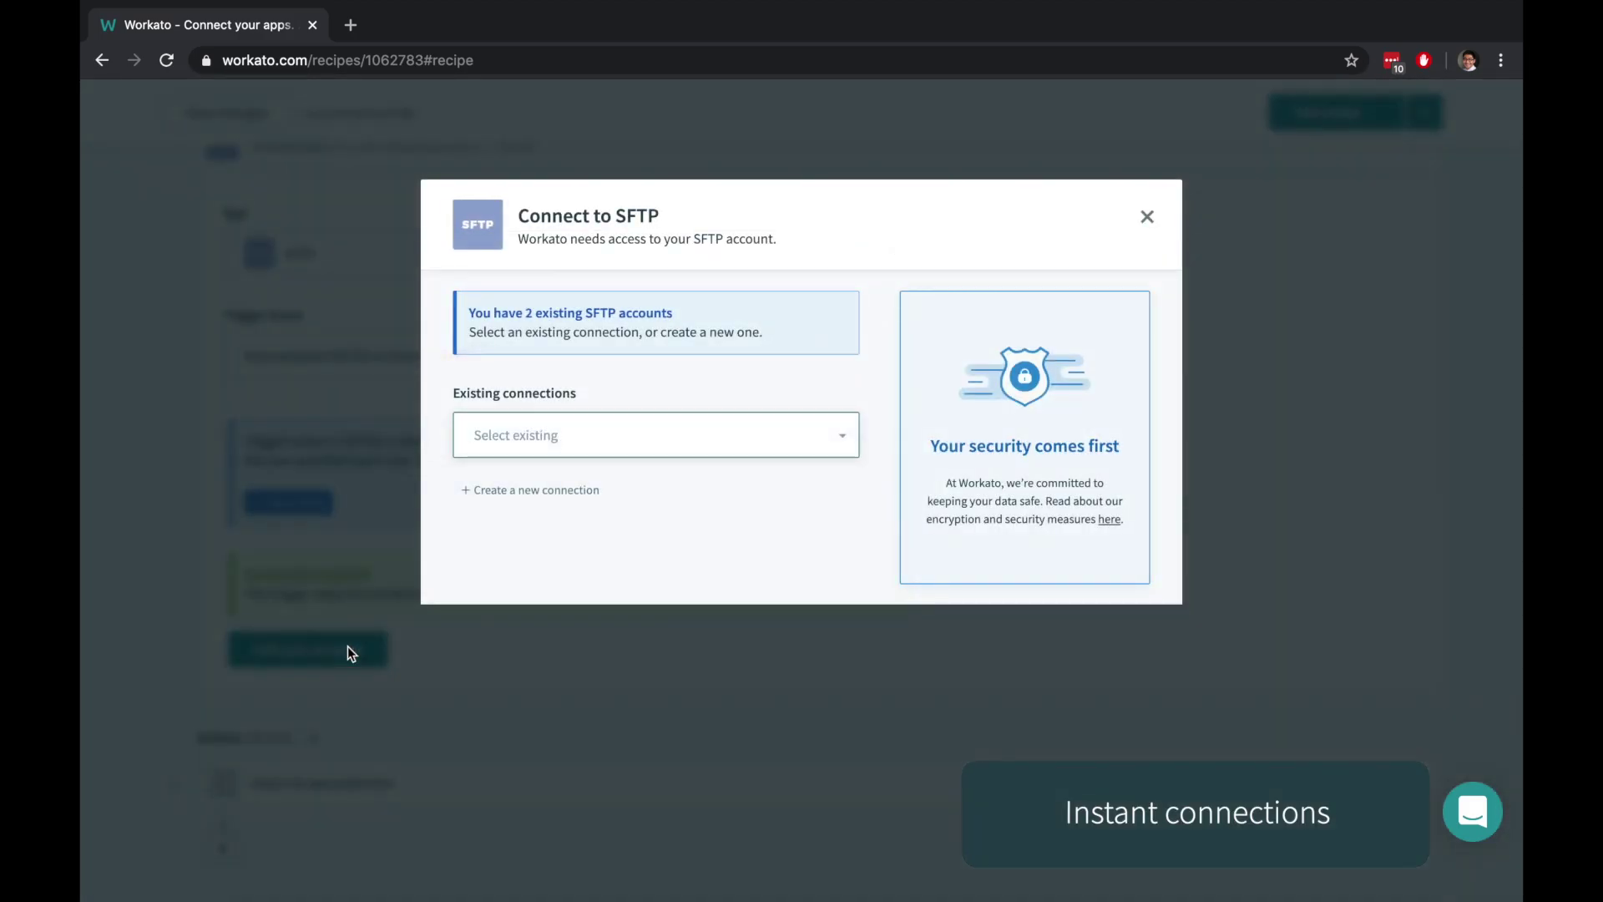
{"action": "left_click", "coordinate": [588, 435]}
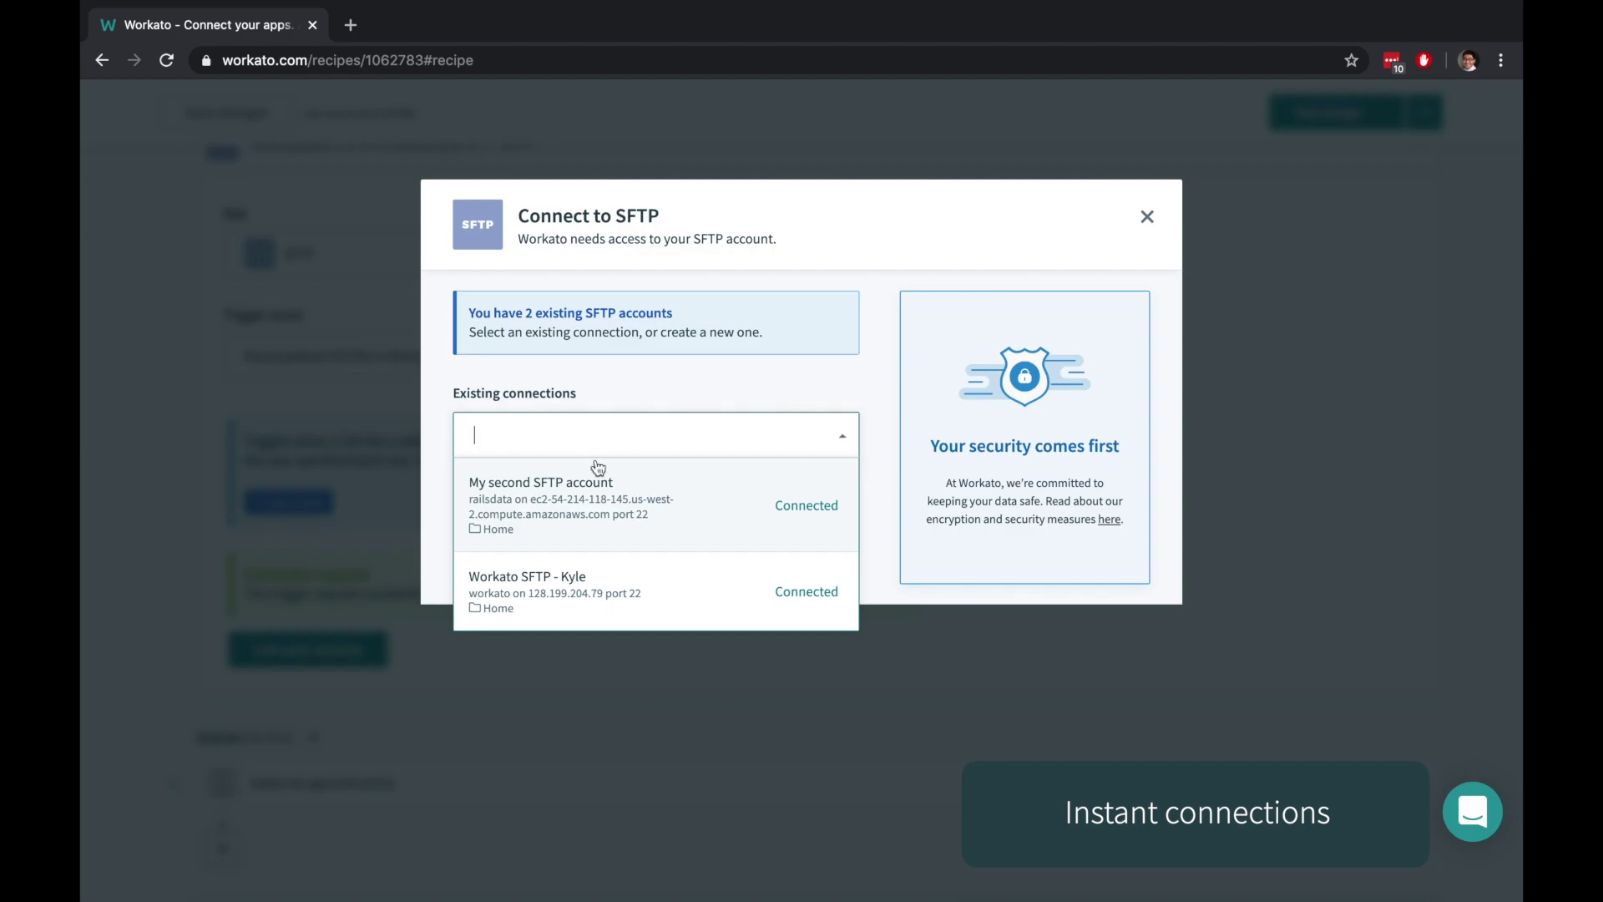
{"action": "left_click", "coordinate": [630, 626]}
{"action": "scroll", "coordinate": [630, 628], "scroll_direction": "down", "scroll_amount": 3}
{"action": "scroll", "coordinate": [631, 628], "scroll_direction": "down", "scroll_amount": 1}
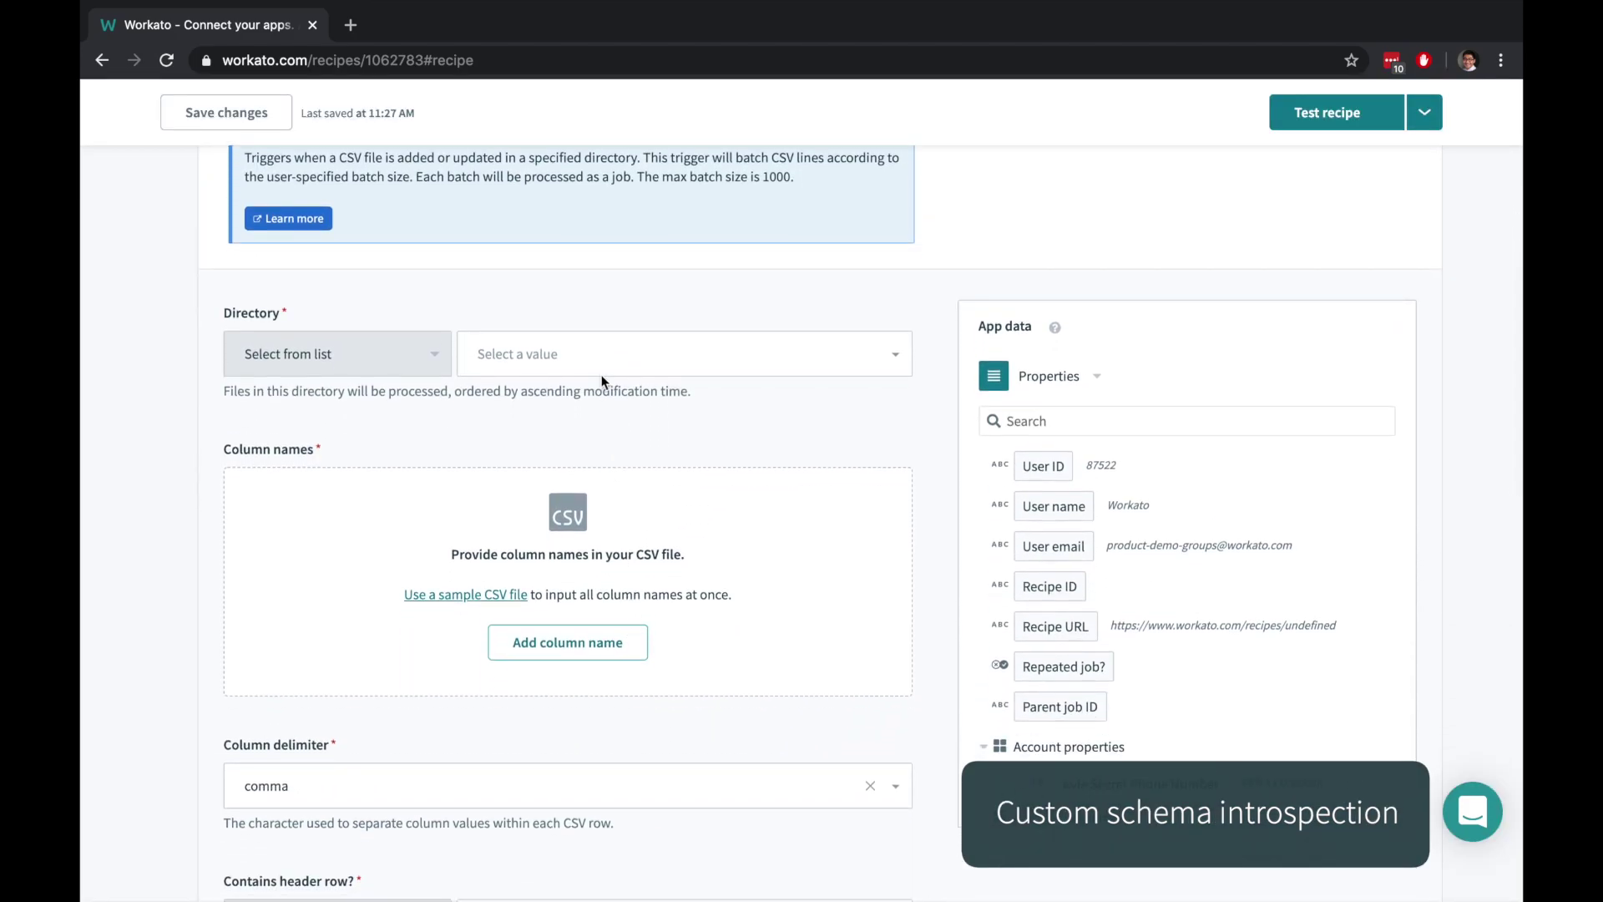
Set the watched directory to the uploads folder, entering the path /uploads.
{"action": "left_click", "coordinate": [591, 356]}
{"action": "left_click", "coordinate": [468, 399]}
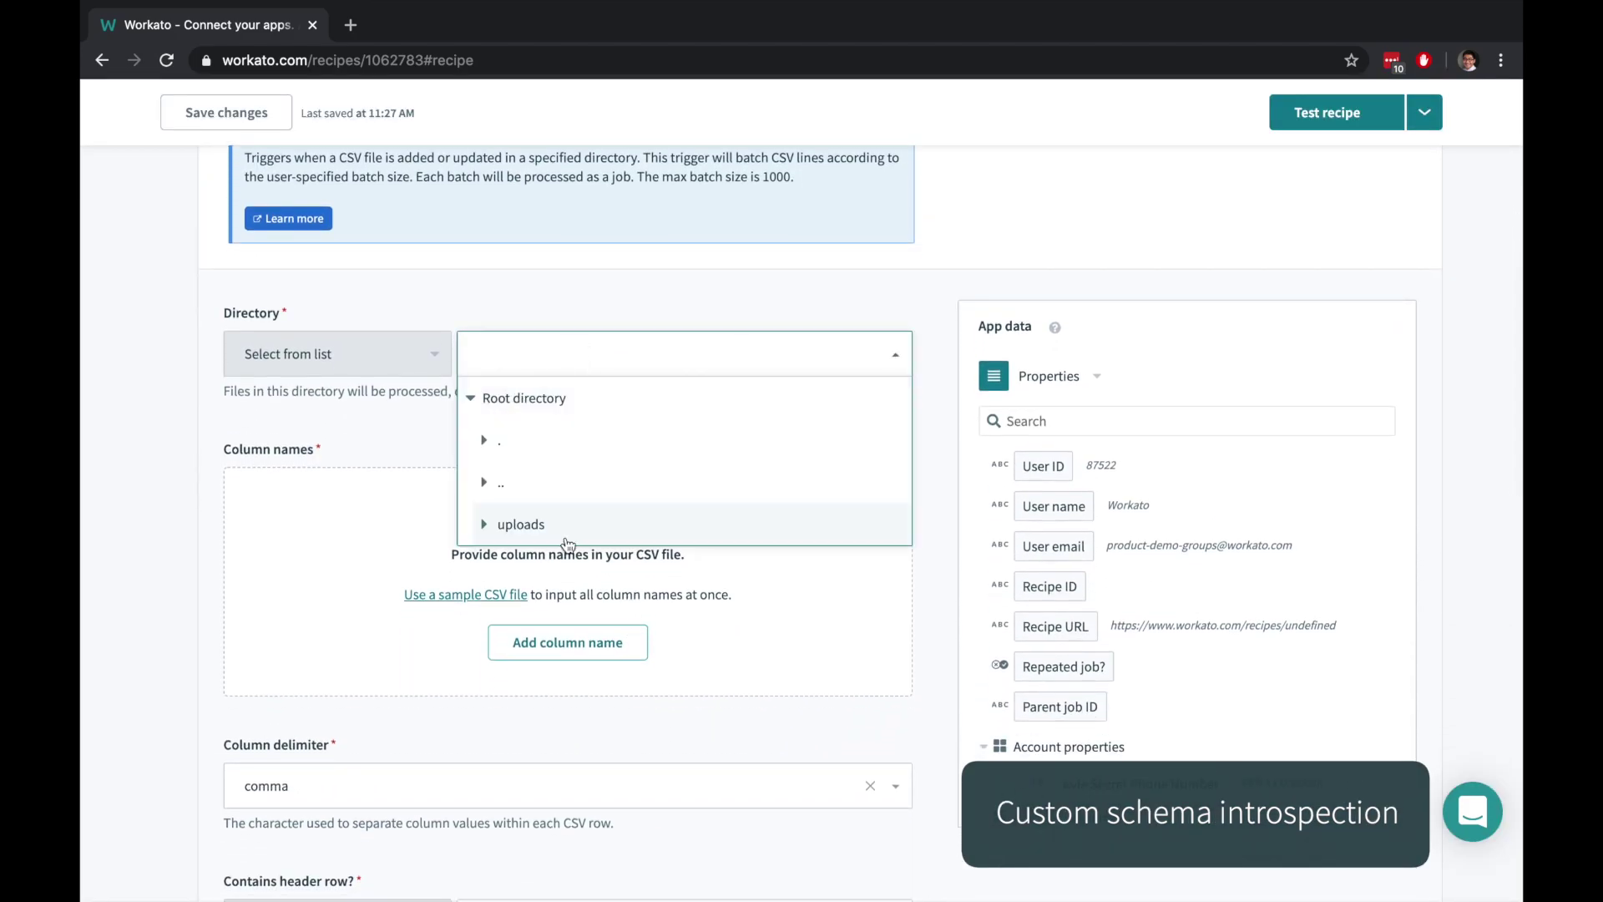
{"action": "left_click", "coordinate": [563, 538]}
{"action": "left_click", "coordinate": [432, 365]}
{"action": "left_click", "coordinate": [392, 448]}
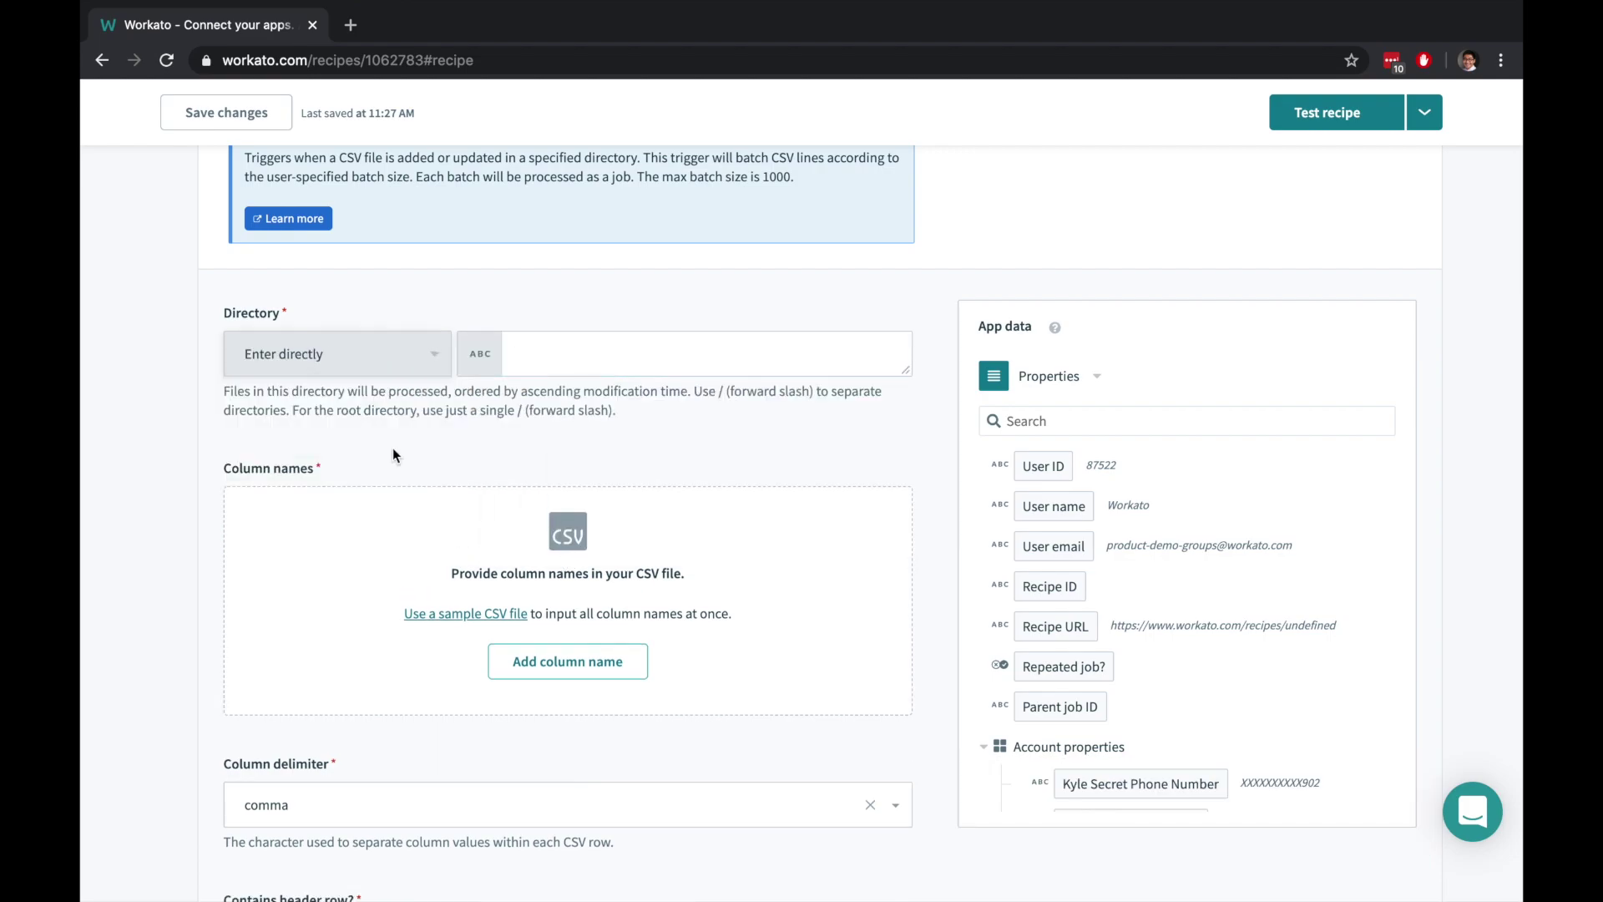
{"action": "left_click", "coordinate": [548, 351]}
{"action": "type", "text": "/uploads"}
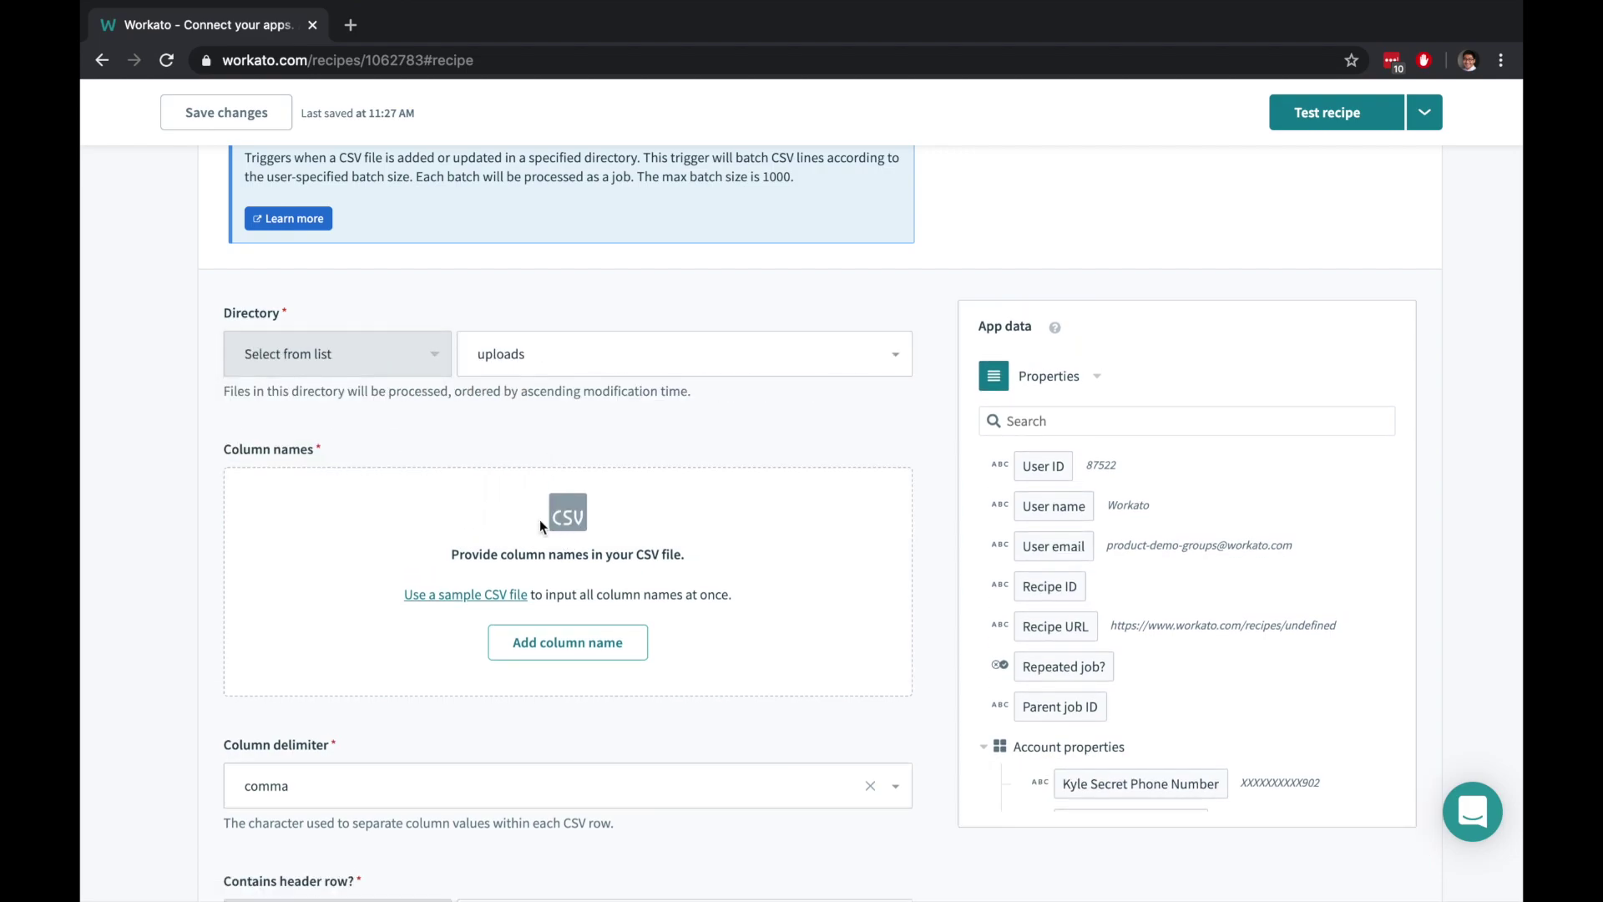
{"action": "scroll", "coordinate": [539, 520], "scroll_direction": "down", "scroll_amount": 2}
Generate the trigger's CSV columns from the sample file event_leads_sample.csv.
{"action": "left_click", "coordinate": [482, 461]}
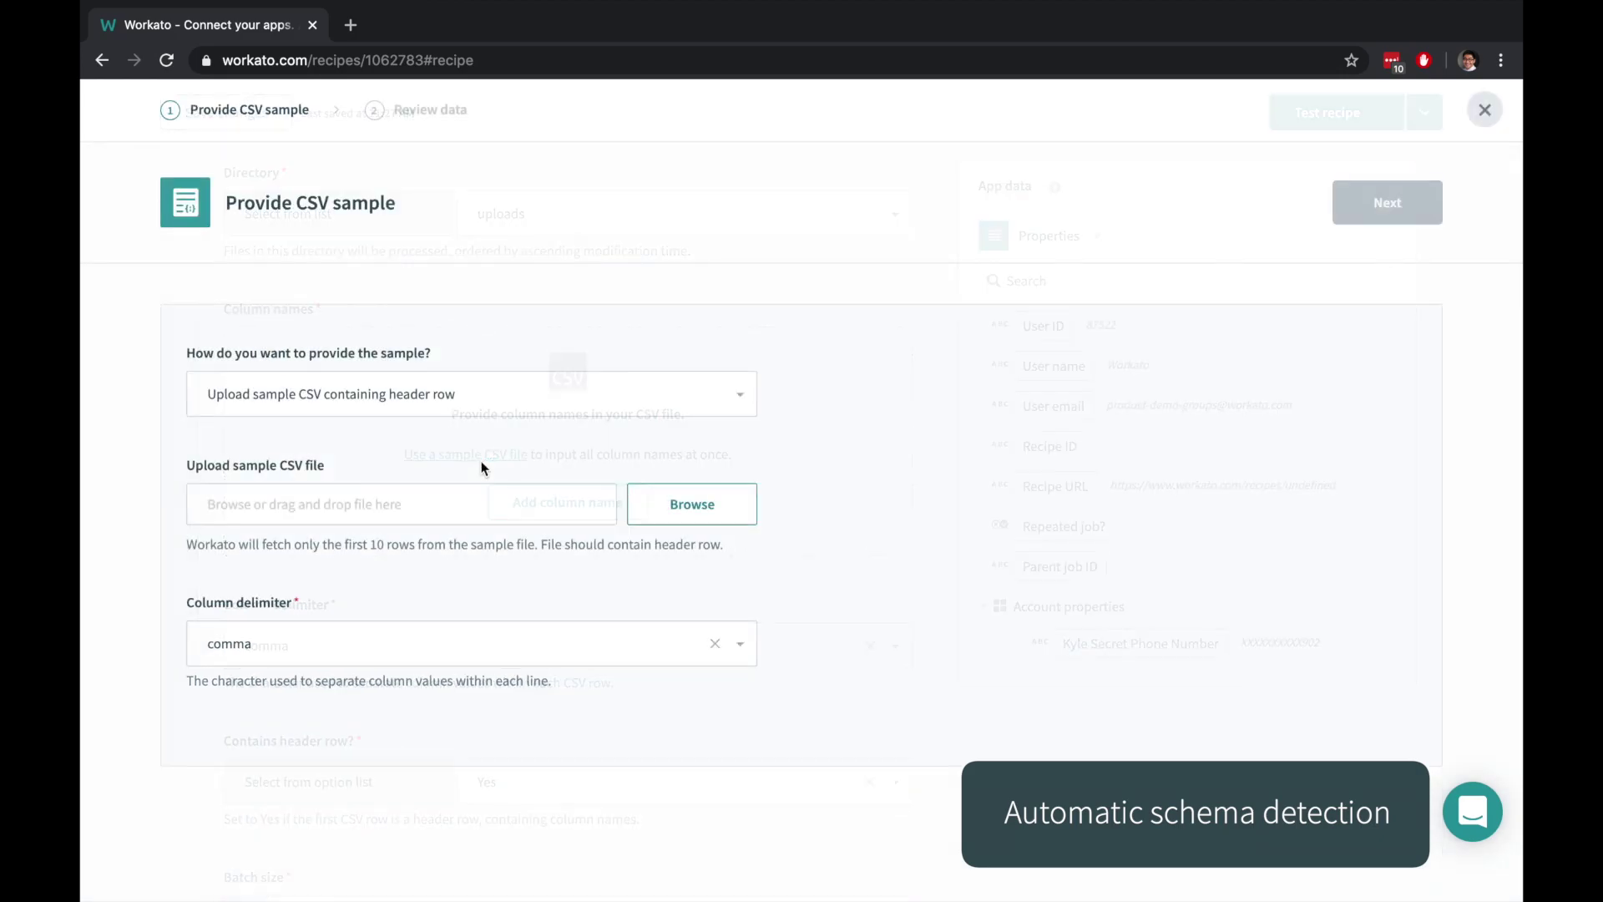
{"action": "left_click_drag", "start_coordinate": [395, 447], "coordinate": [353, 499]}
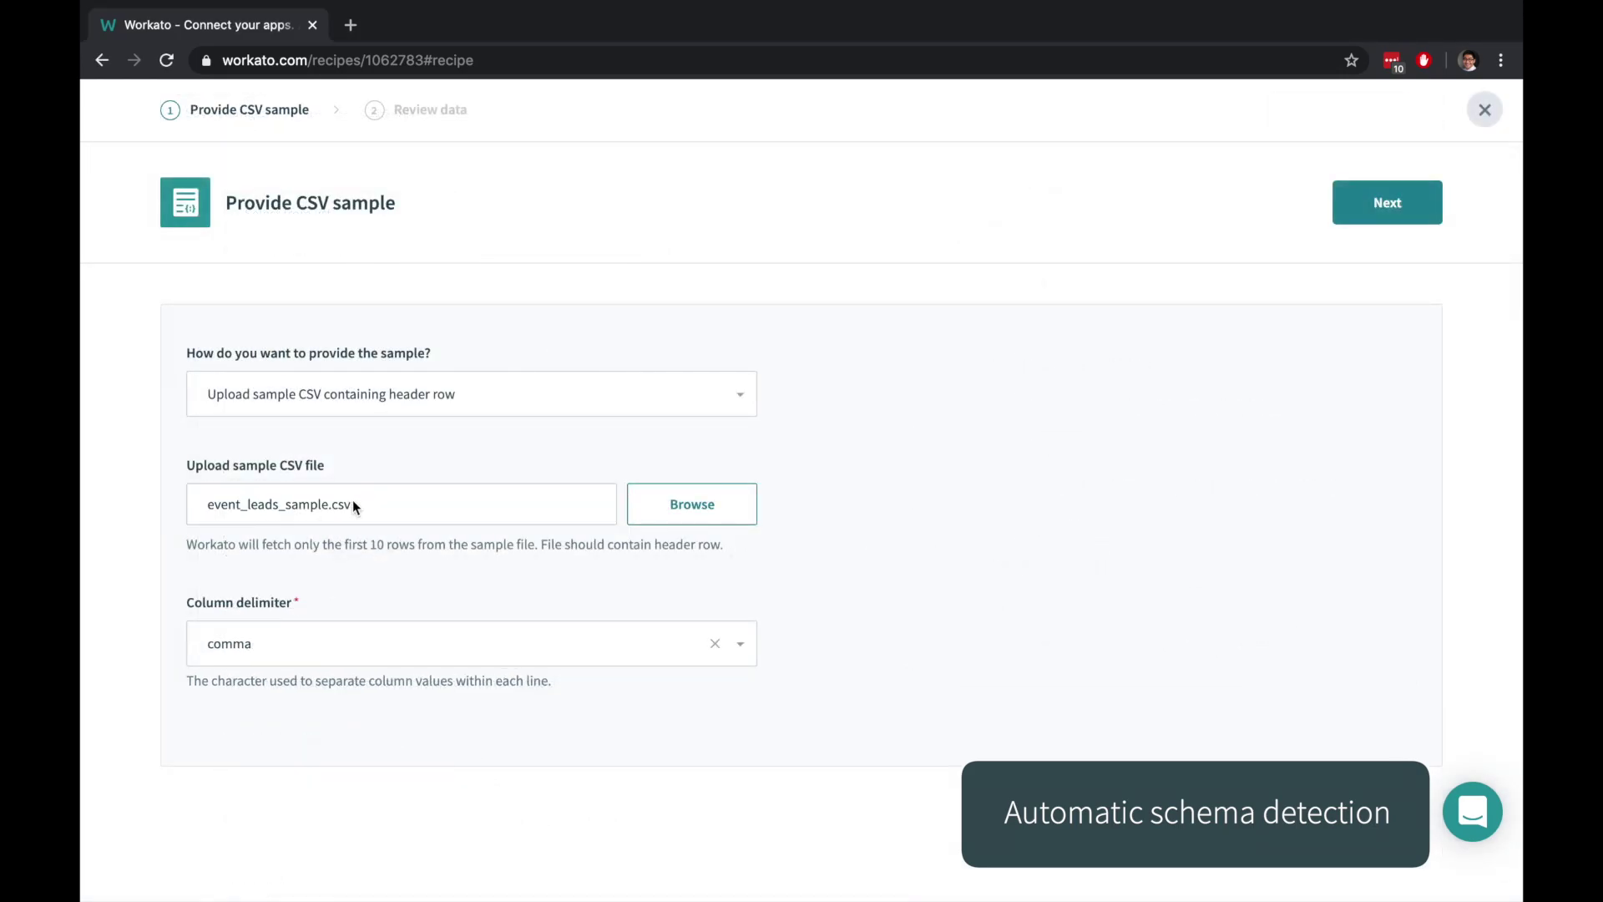
{"action": "left_click", "coordinate": [1355, 219]}
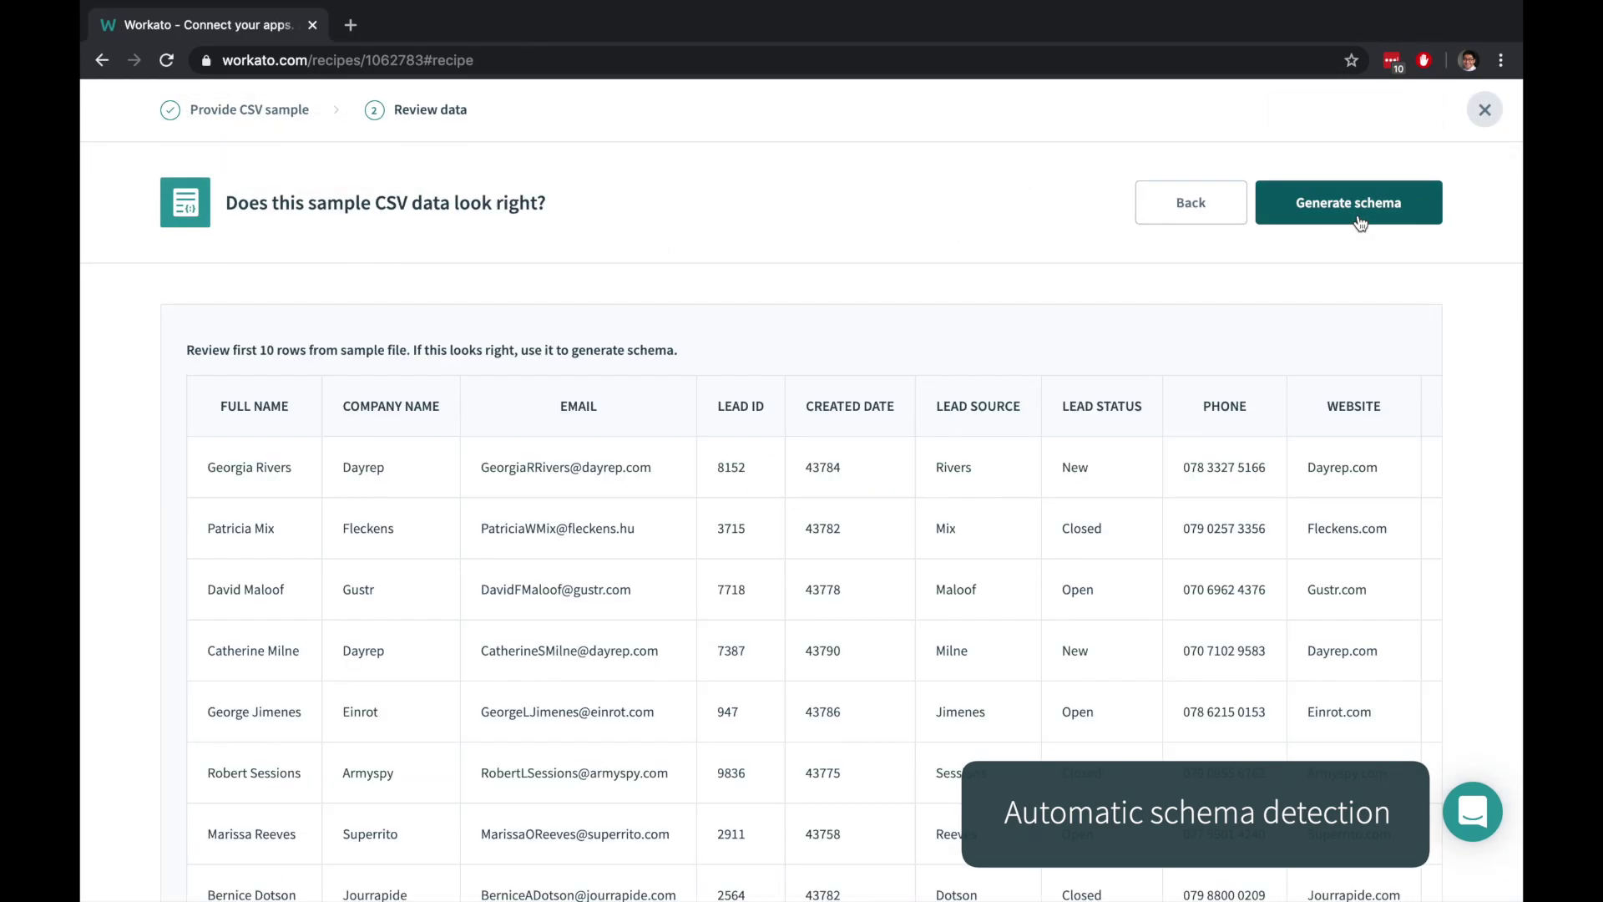
{"action": "left_click", "coordinate": [1359, 218]}
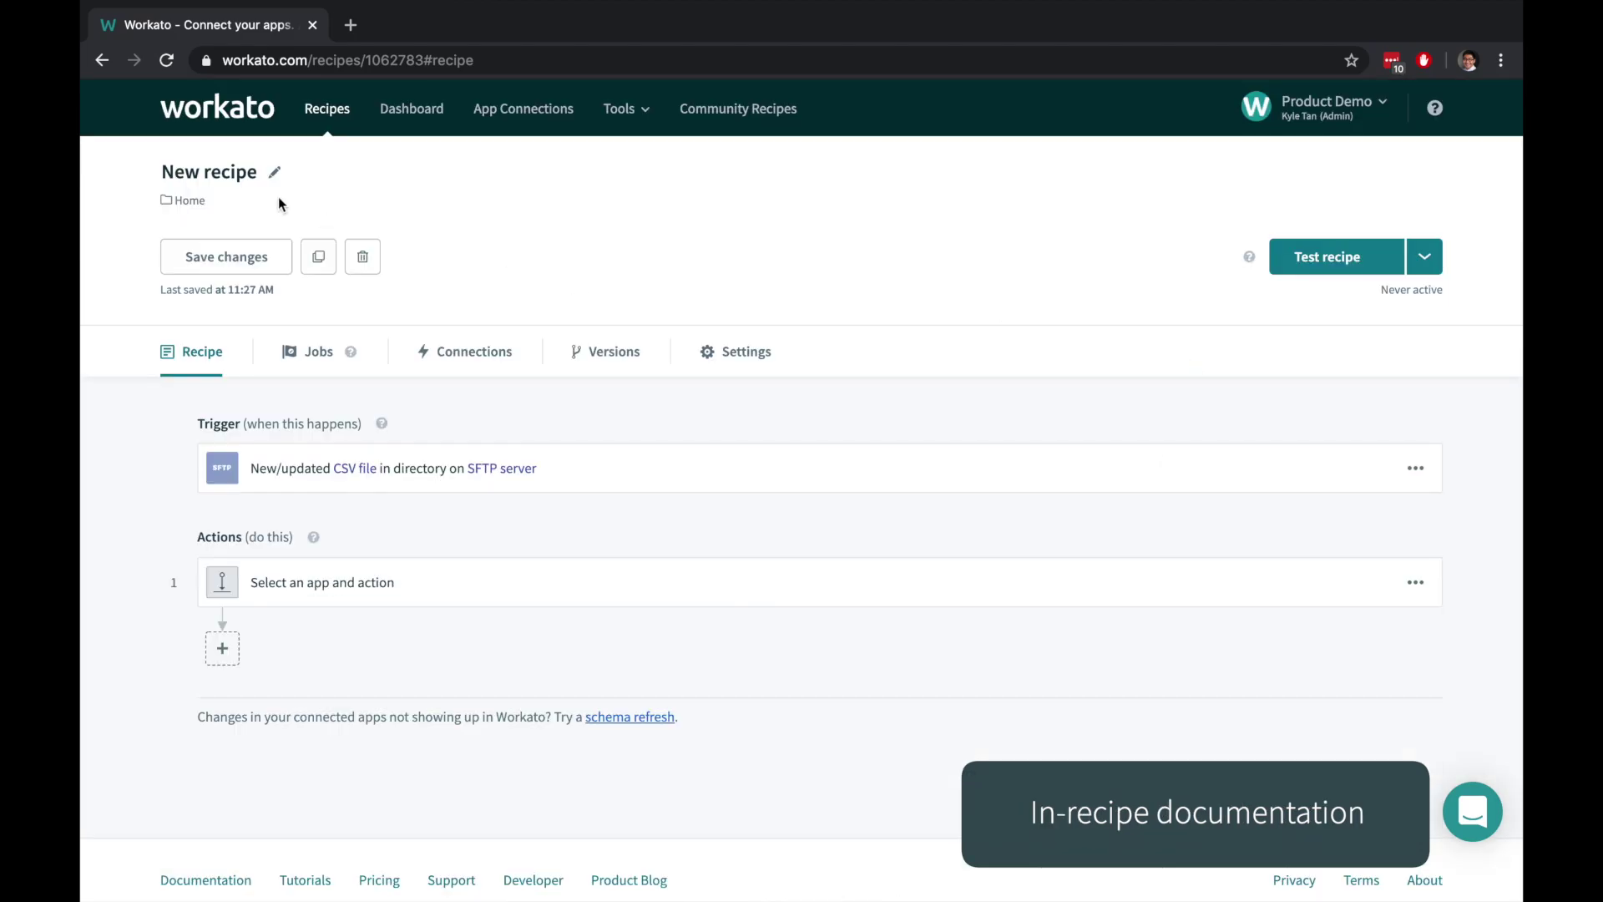
Rename the recipe to 'Event leads --> BigQuery'.
{"action": "left_click", "coordinate": [274, 170]}
{"action": "type", "text": "Ev"}
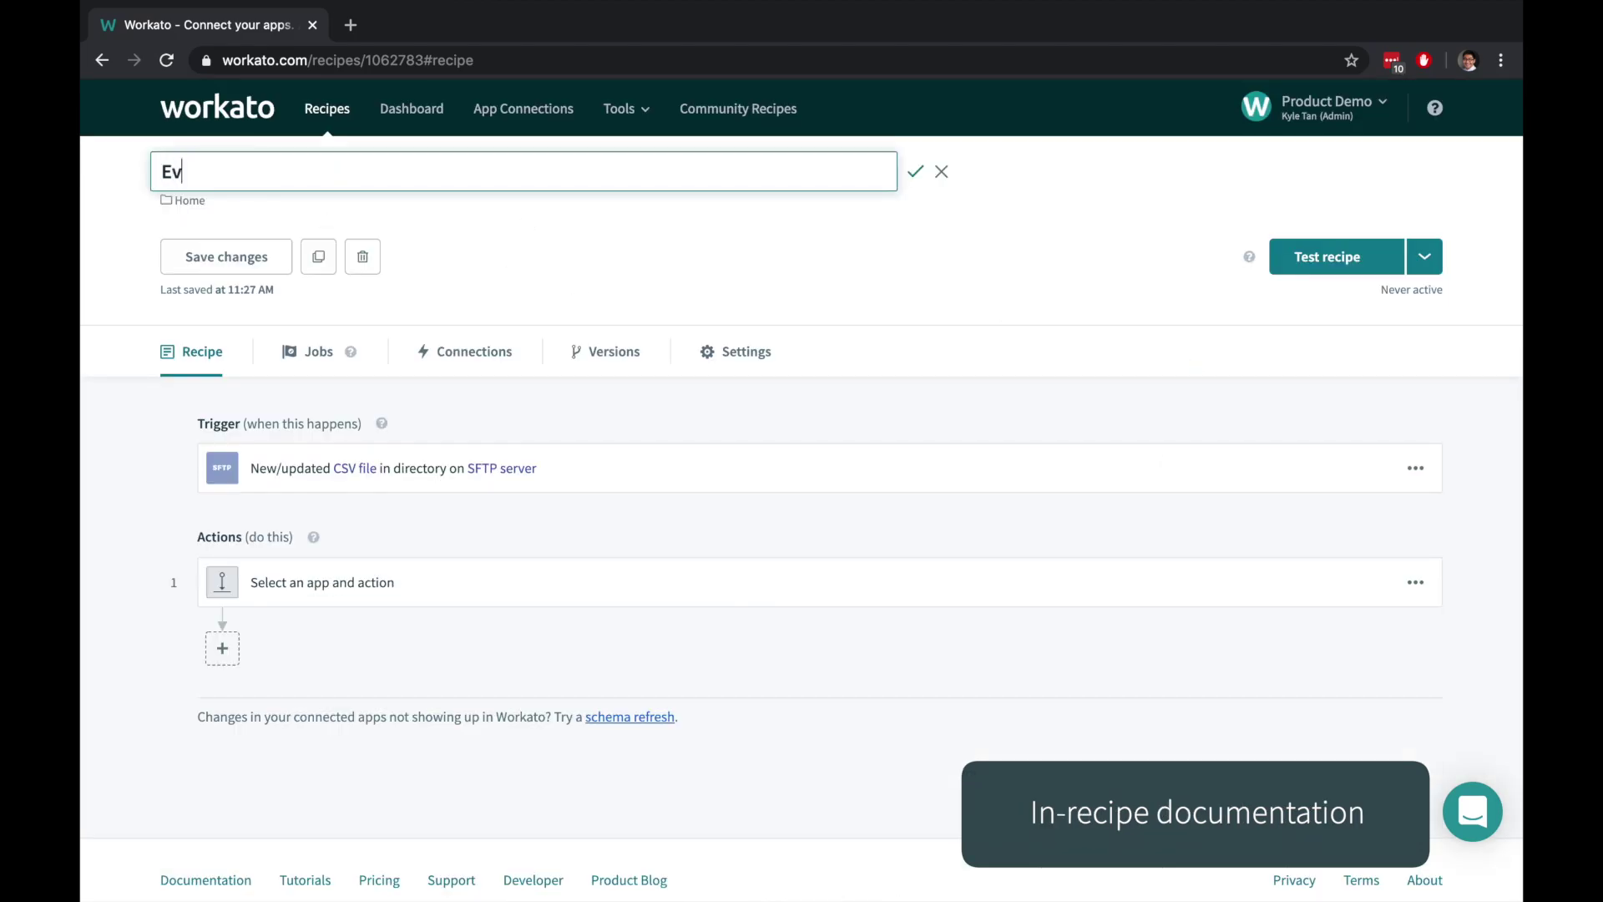
{"action": "type", "text": "ent leads --> BigQuery"}
{"action": "key", "text": "Return"}
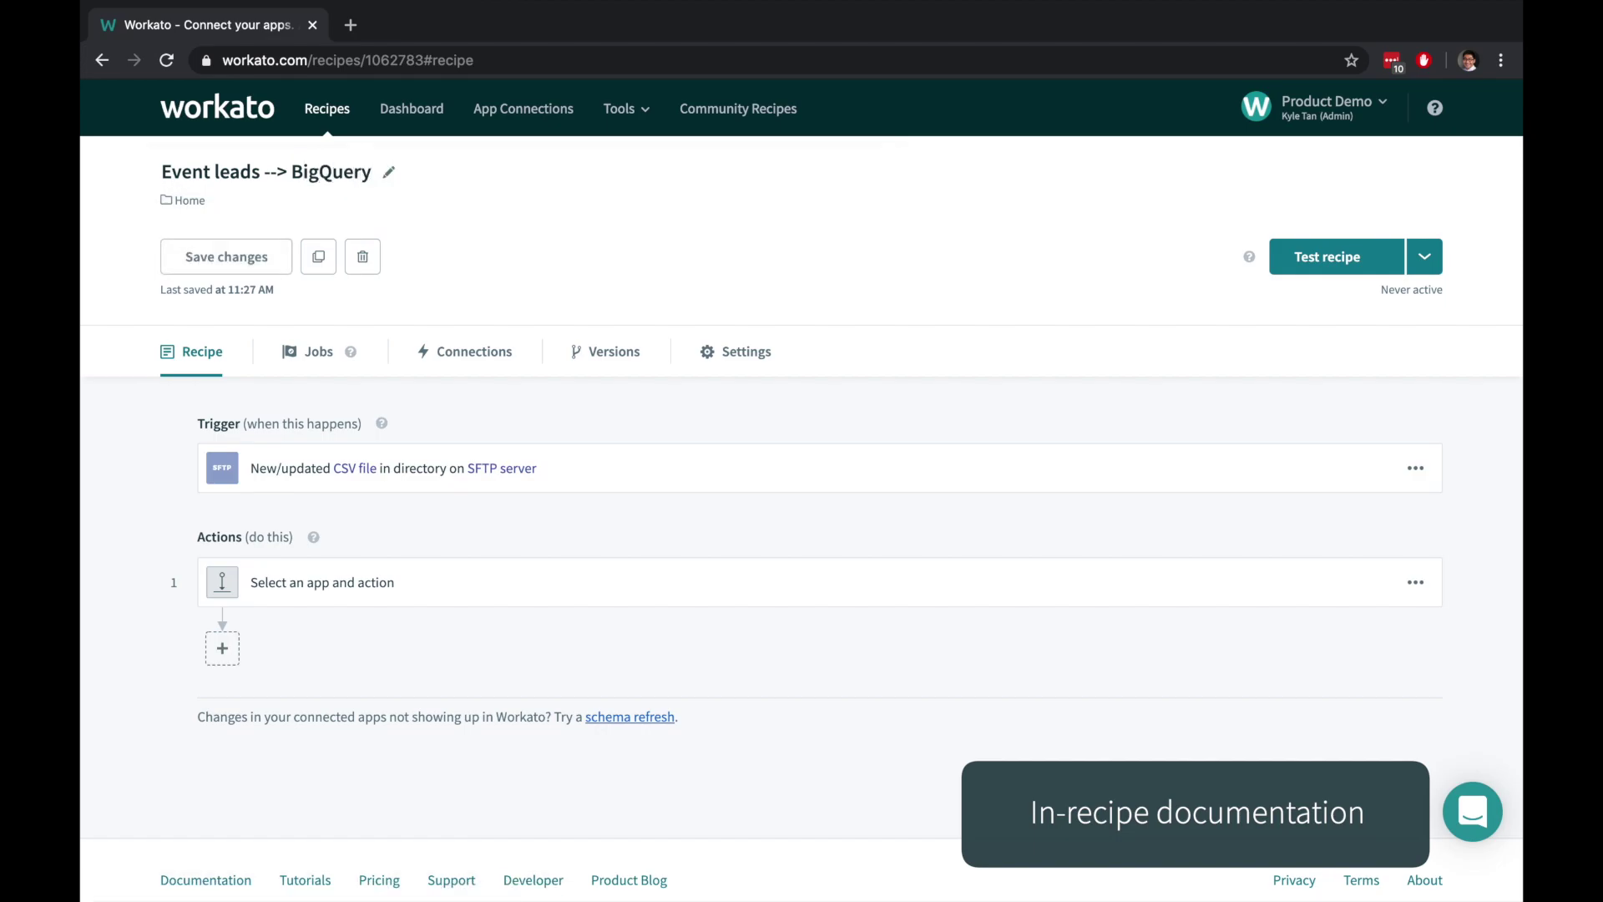
Add the comment 'Event leads' to the trigger step.
{"action": "left_click", "coordinate": [1416, 468]}
{"action": "left_click", "coordinate": [1364, 521]}
{"action": "type", "text": "Event leads"}
{"action": "key", "text": "Return"}
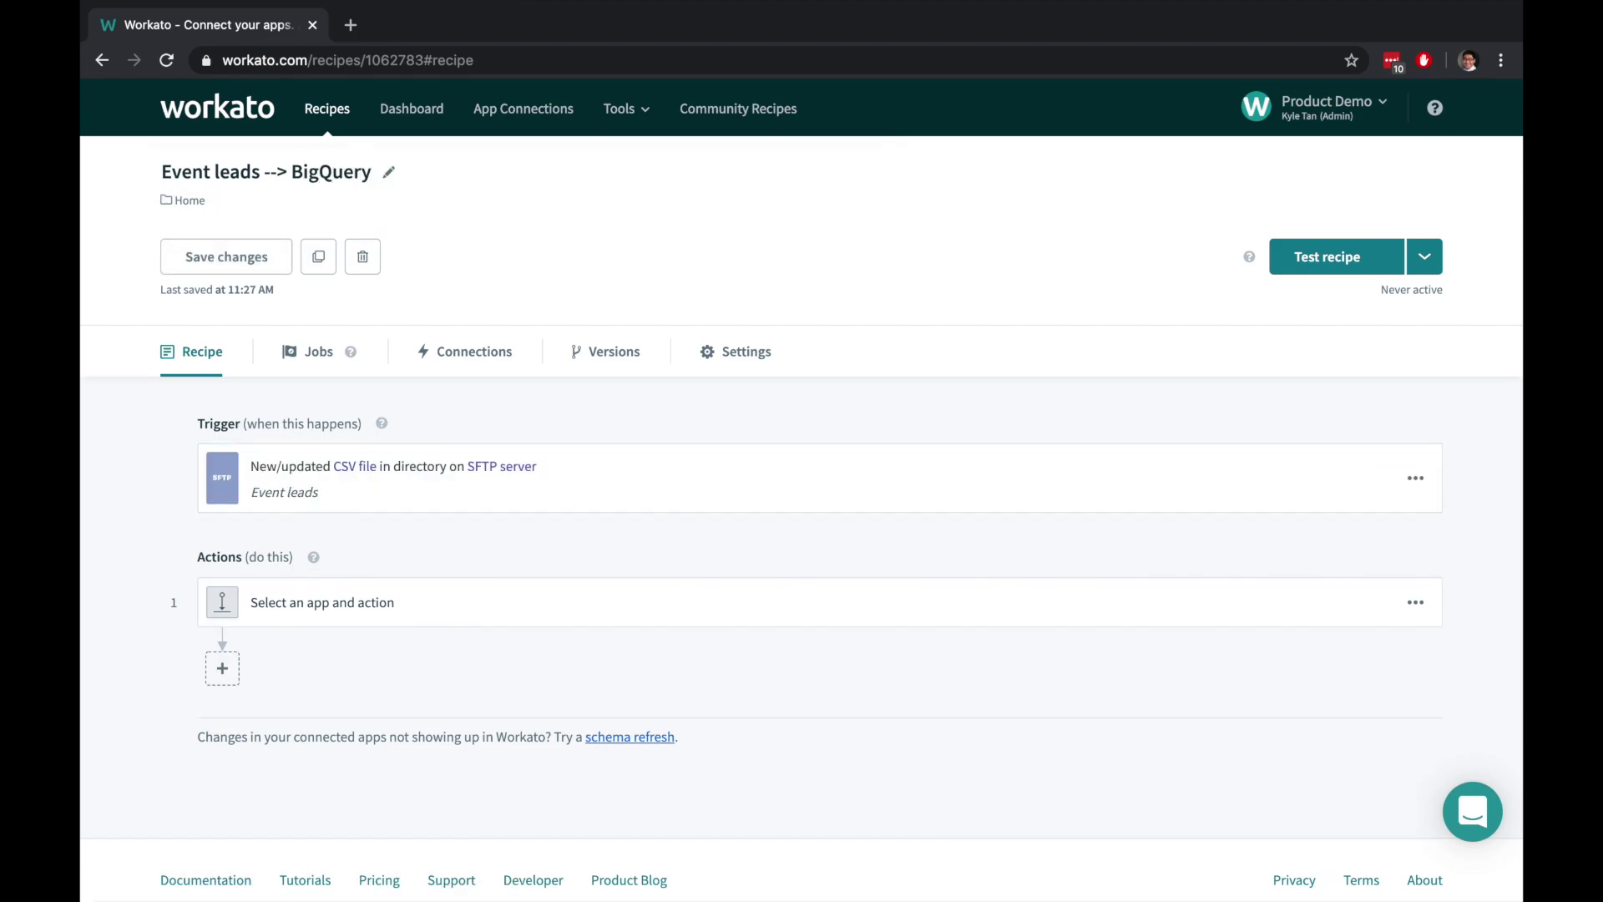
Set the first action to Google BigQuery's Insert rows.
{"action": "left_click", "coordinate": [1119, 624]}
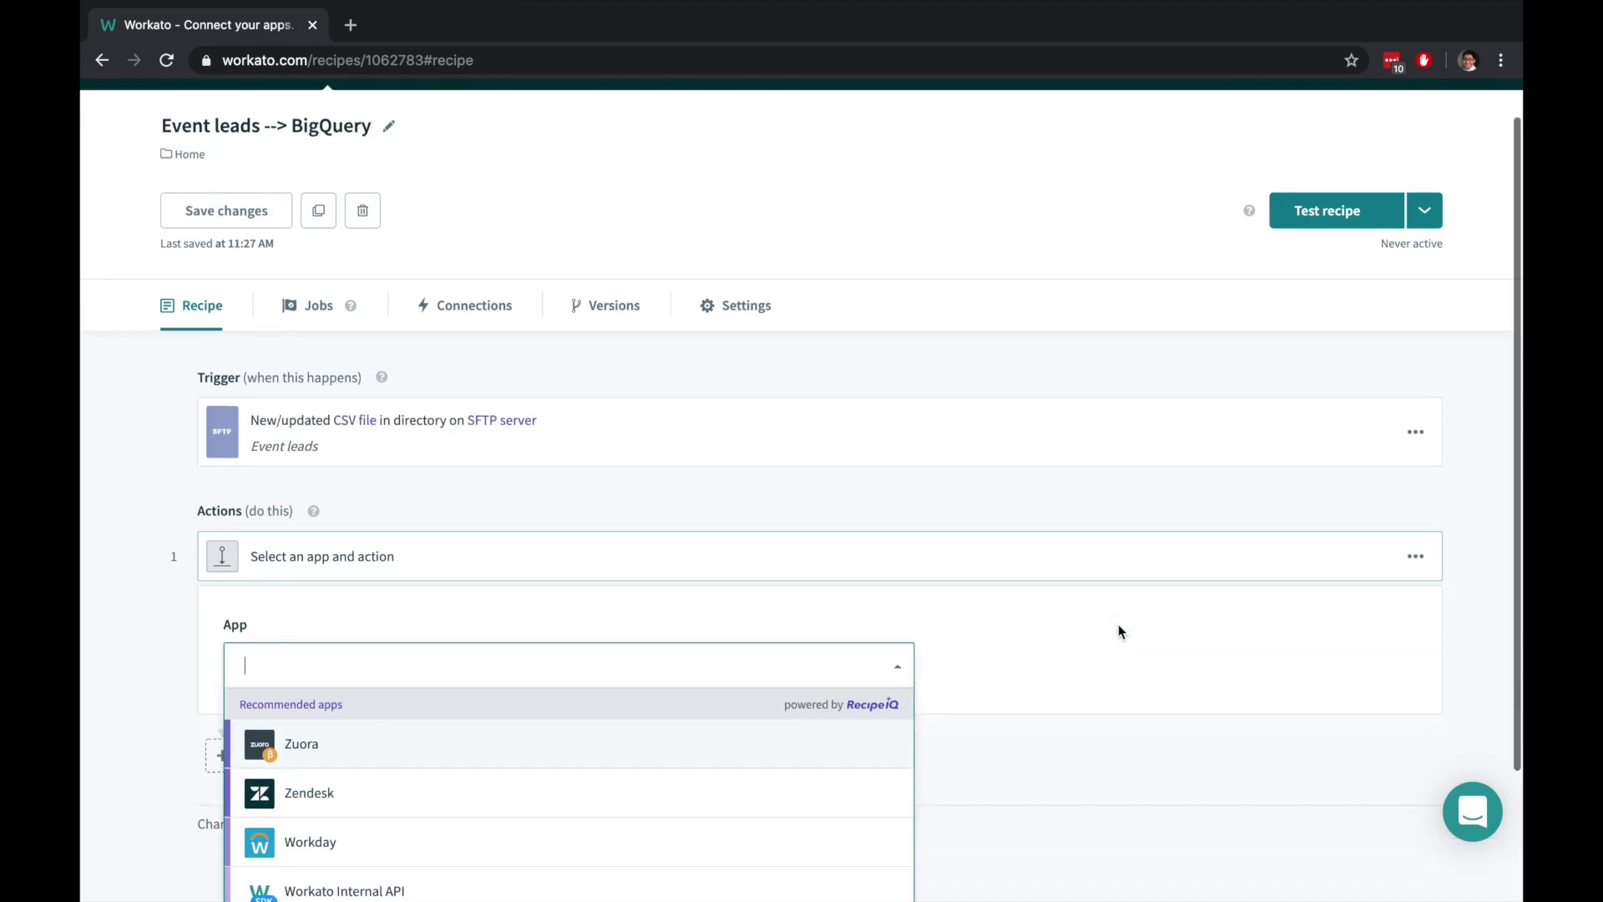
{"action": "type", "text": "bigquery"}
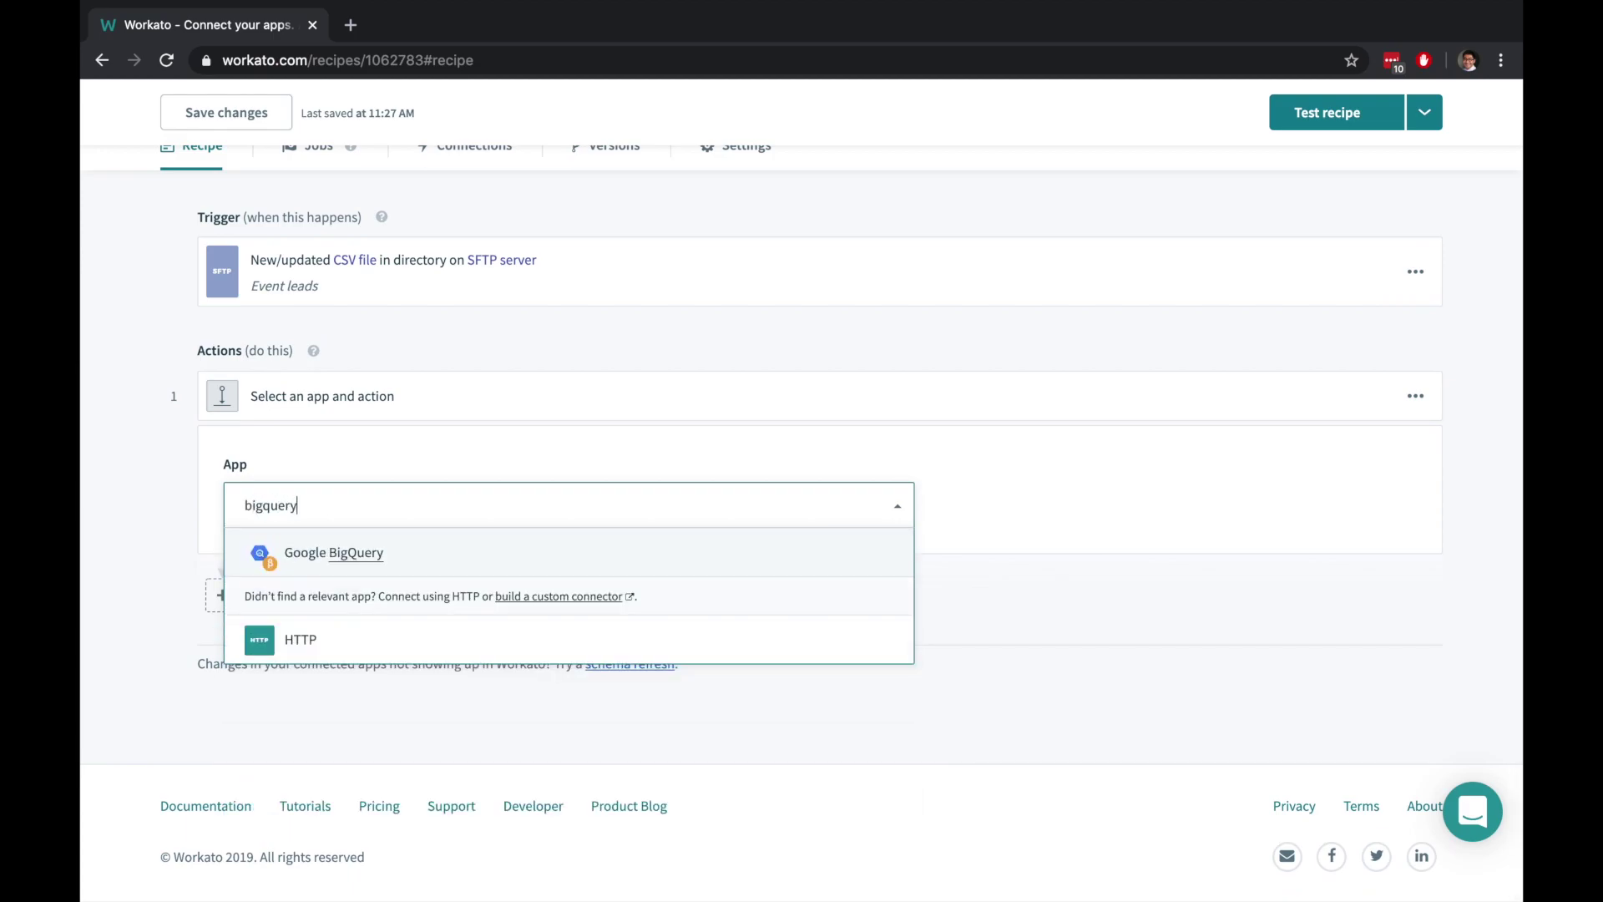
{"action": "left_click", "coordinate": [641, 561]}
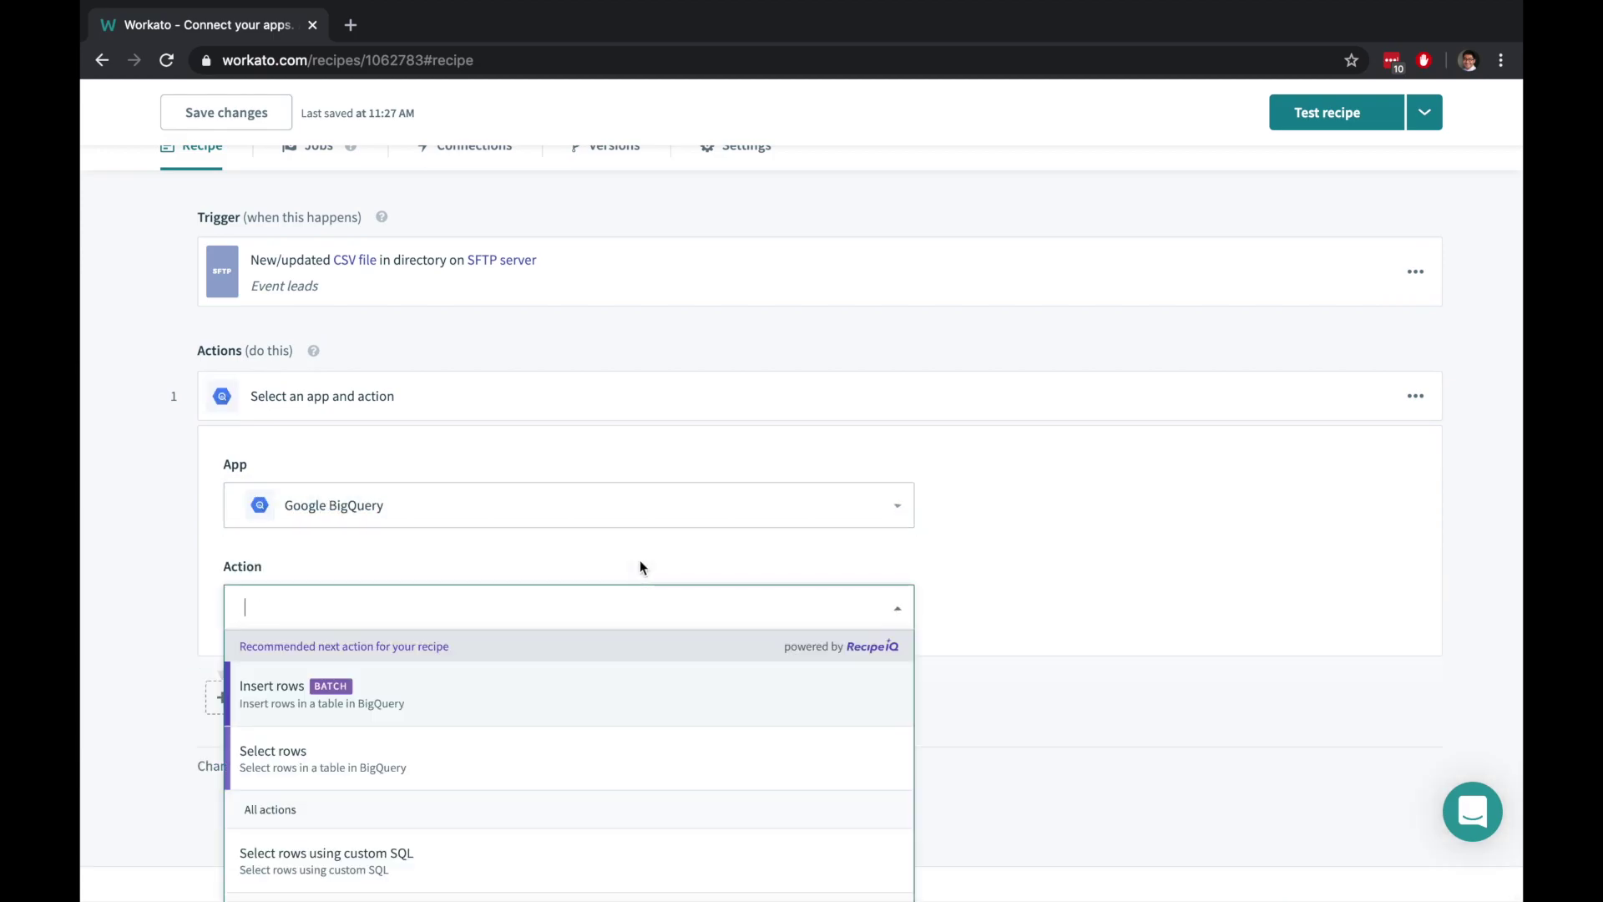
{"action": "scroll", "coordinate": [639, 560], "scroll_direction": "down", "scroll_amount": 5}
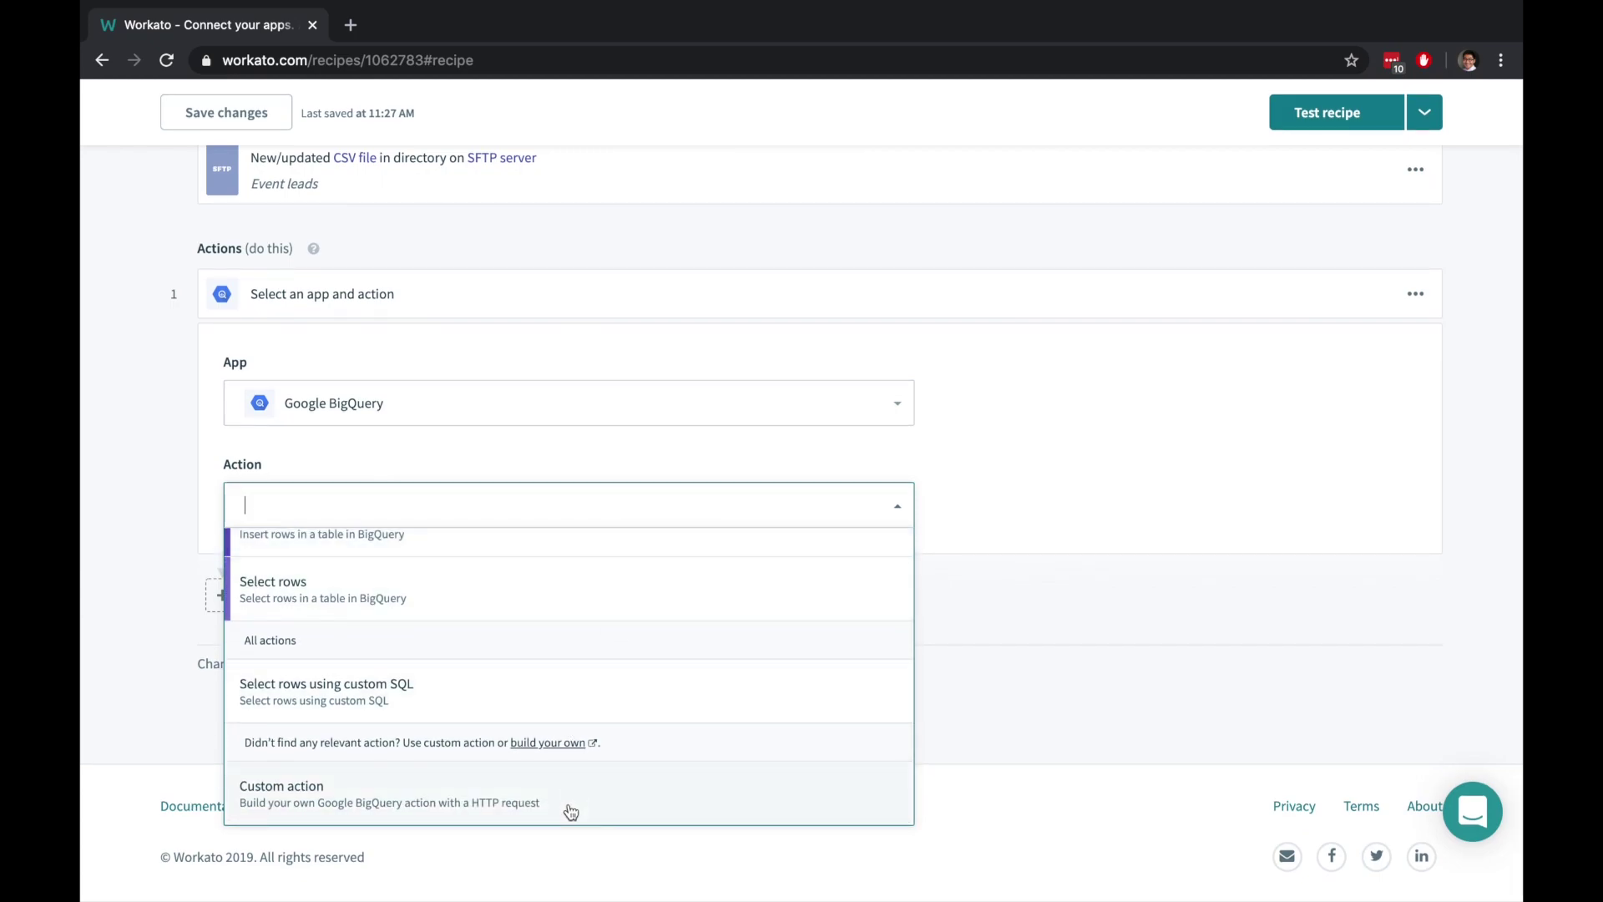
{"action": "scroll", "coordinate": [605, 680], "scroll_direction": "up", "scroll_amount": 3}
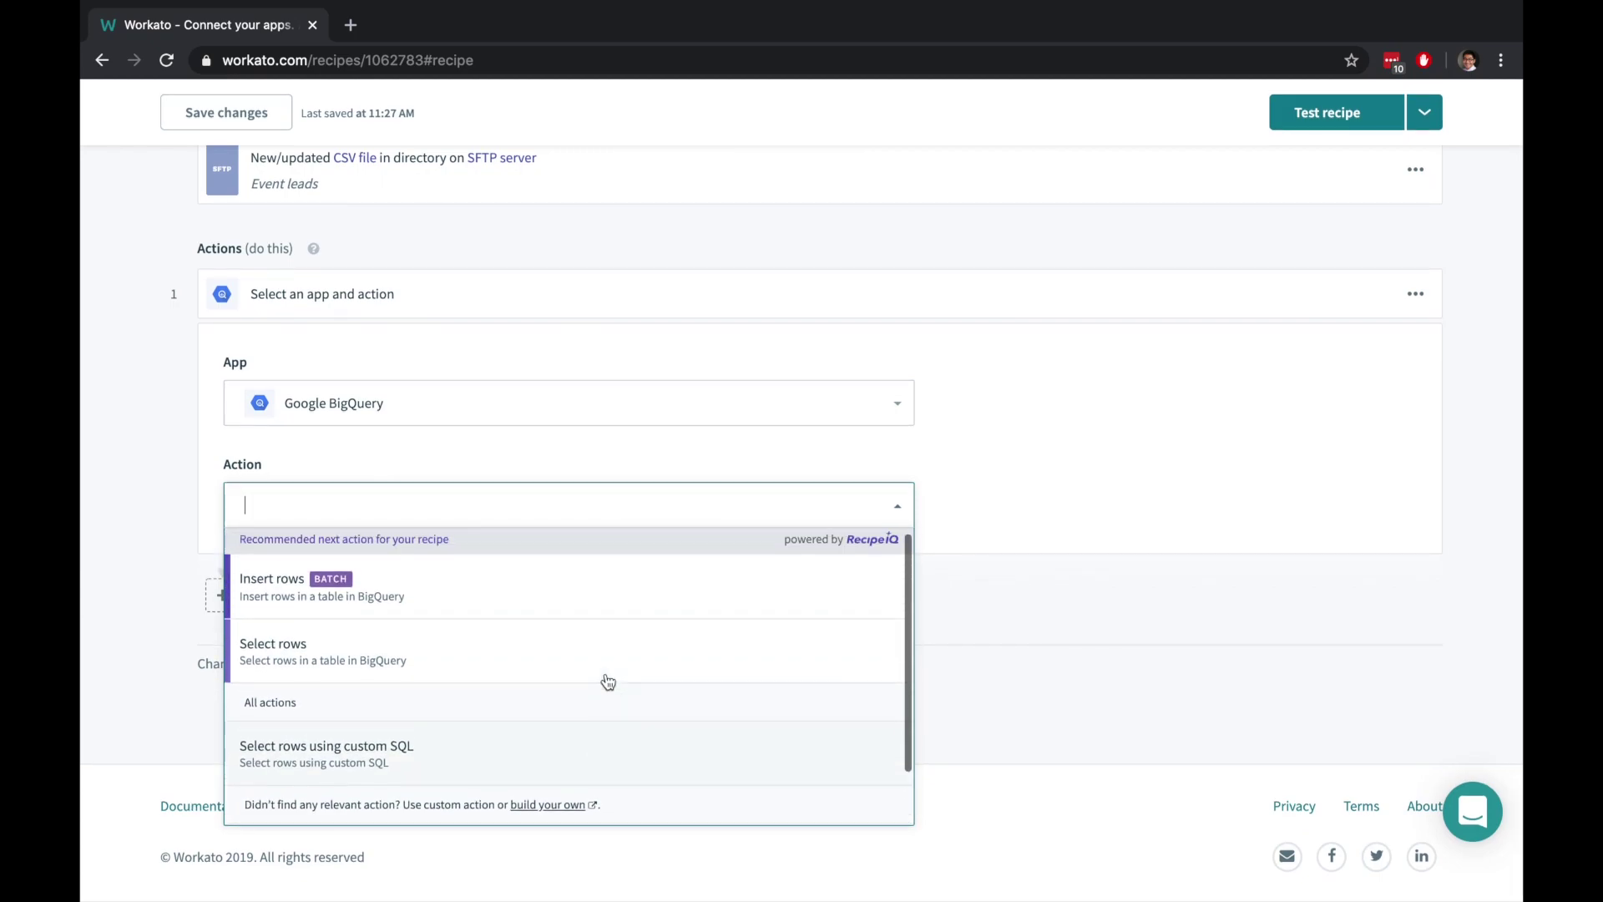
{"action": "left_click", "coordinate": [572, 608]}
Link an existing BigQuery connection and map the CSV's EMAIL datapill into EMAIL.
{"action": "left_click", "coordinate": [308, 735]}
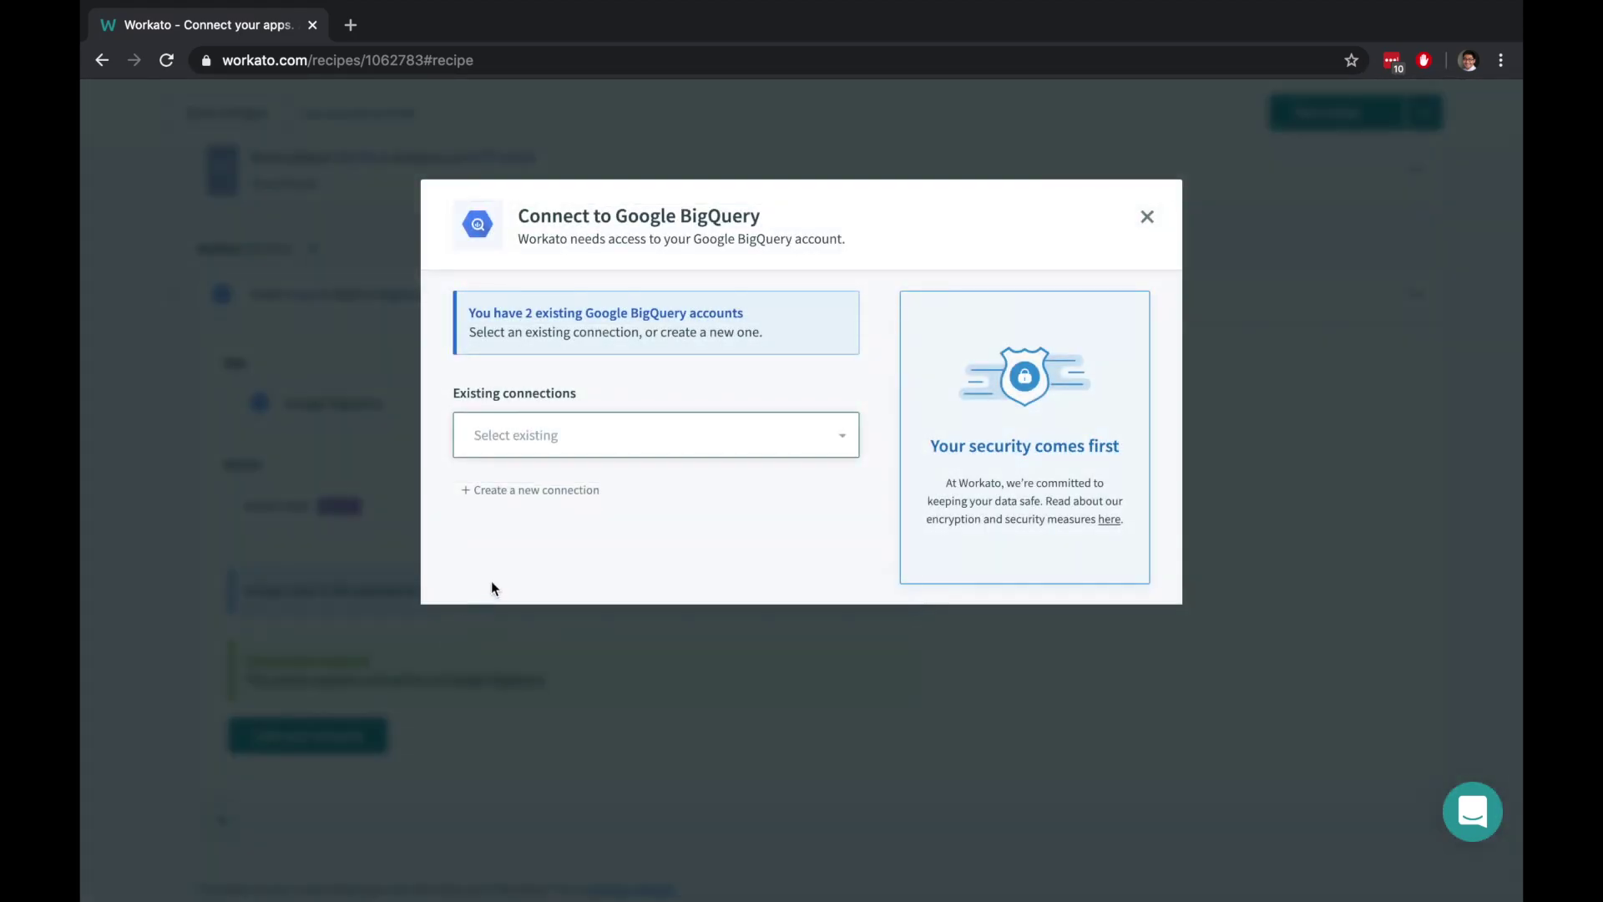
{"action": "left_click", "coordinate": [594, 430]}
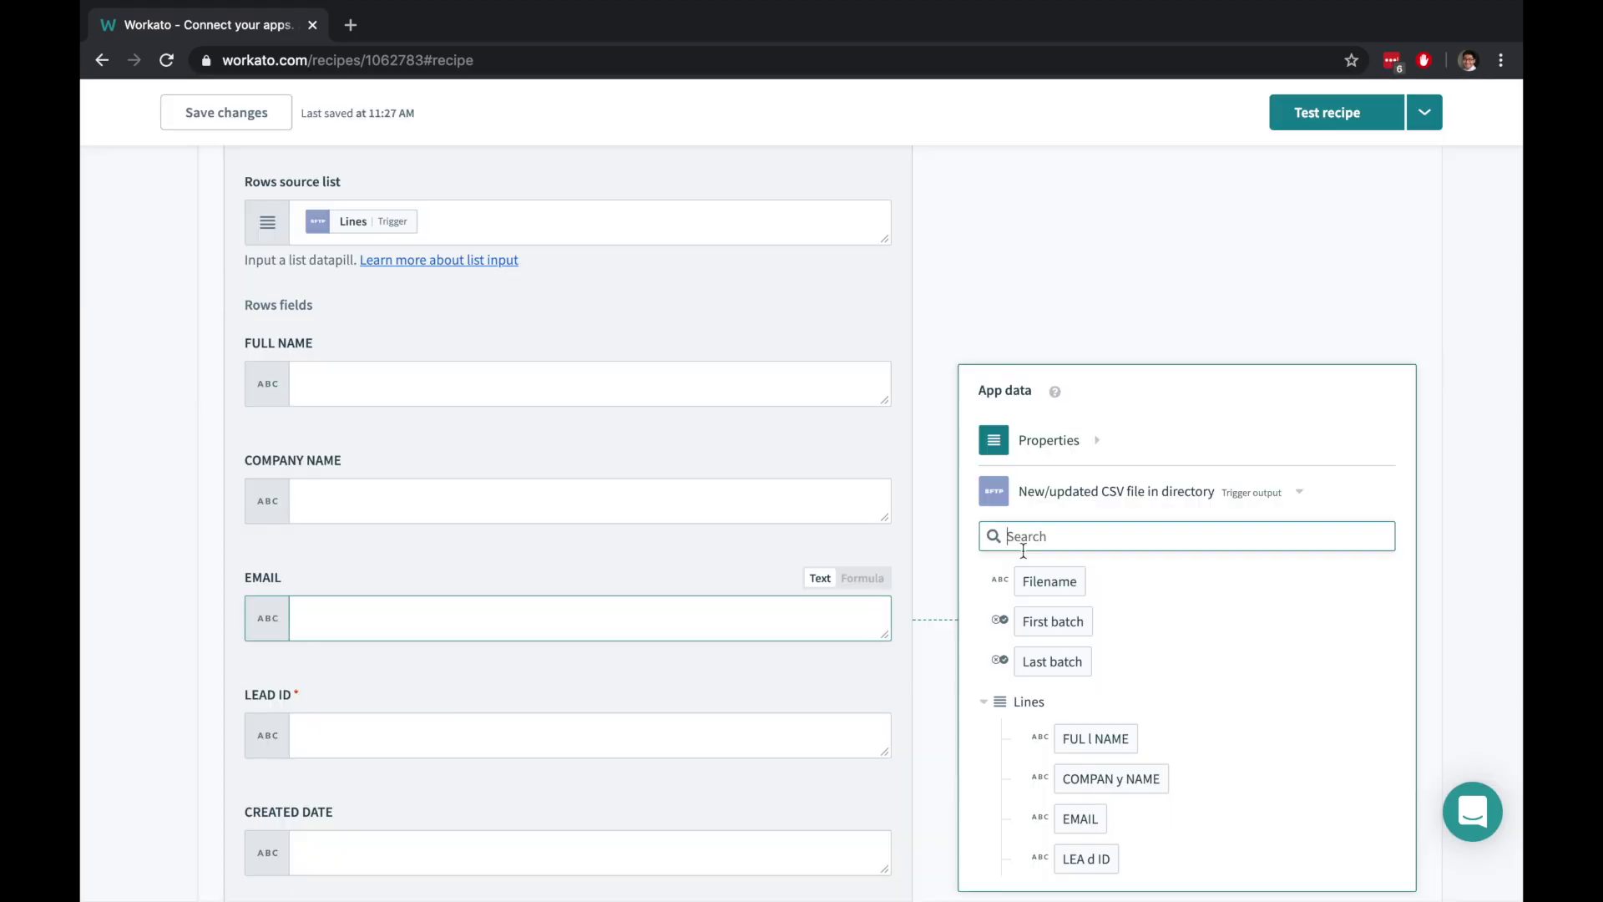
{"action": "type", "text": "email"}
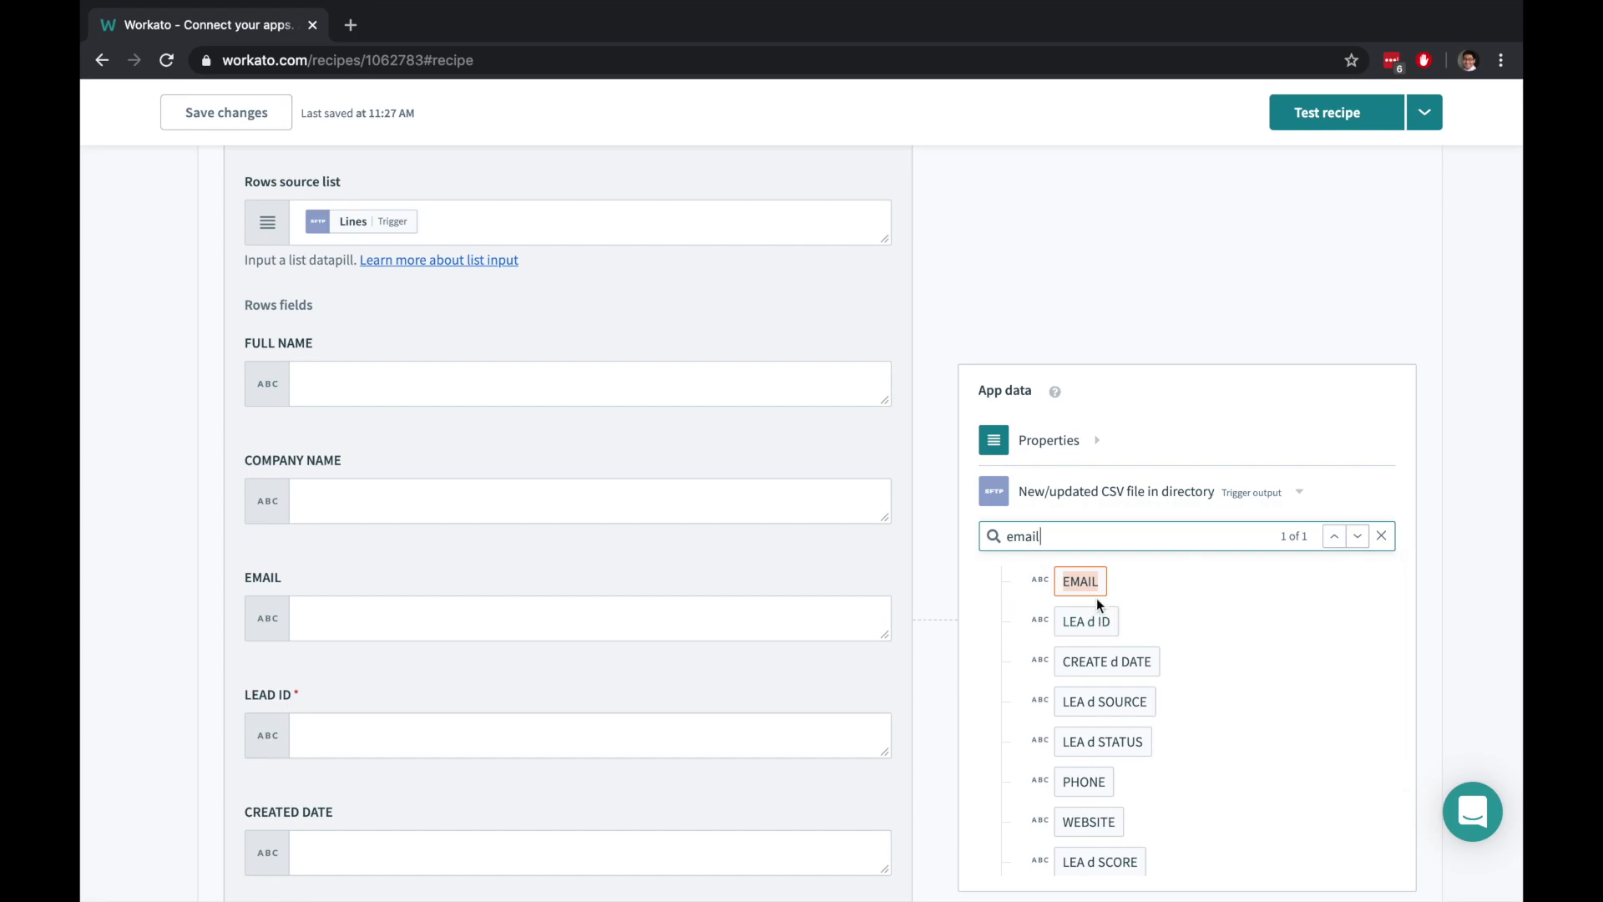
{"action": "left_click", "coordinate": [1098, 592]}
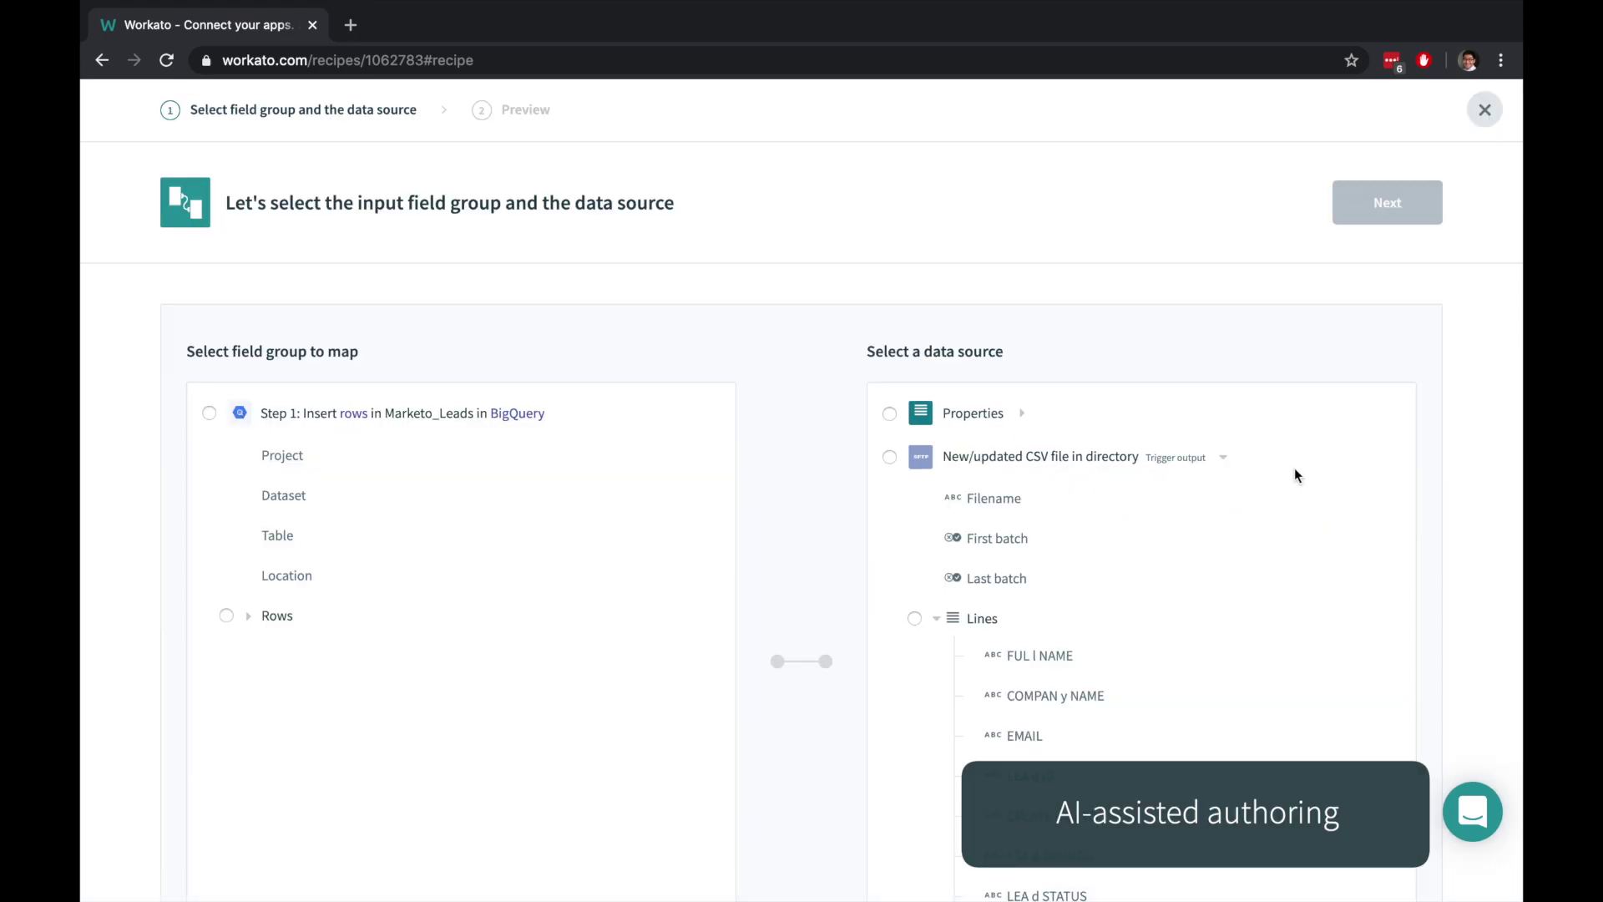
Use the AI mapper to map Rows from the CSV Lines, applying all 10 mappings.
{"action": "left_click", "coordinate": [226, 616]}
{"action": "left_click", "coordinate": [914, 618]}
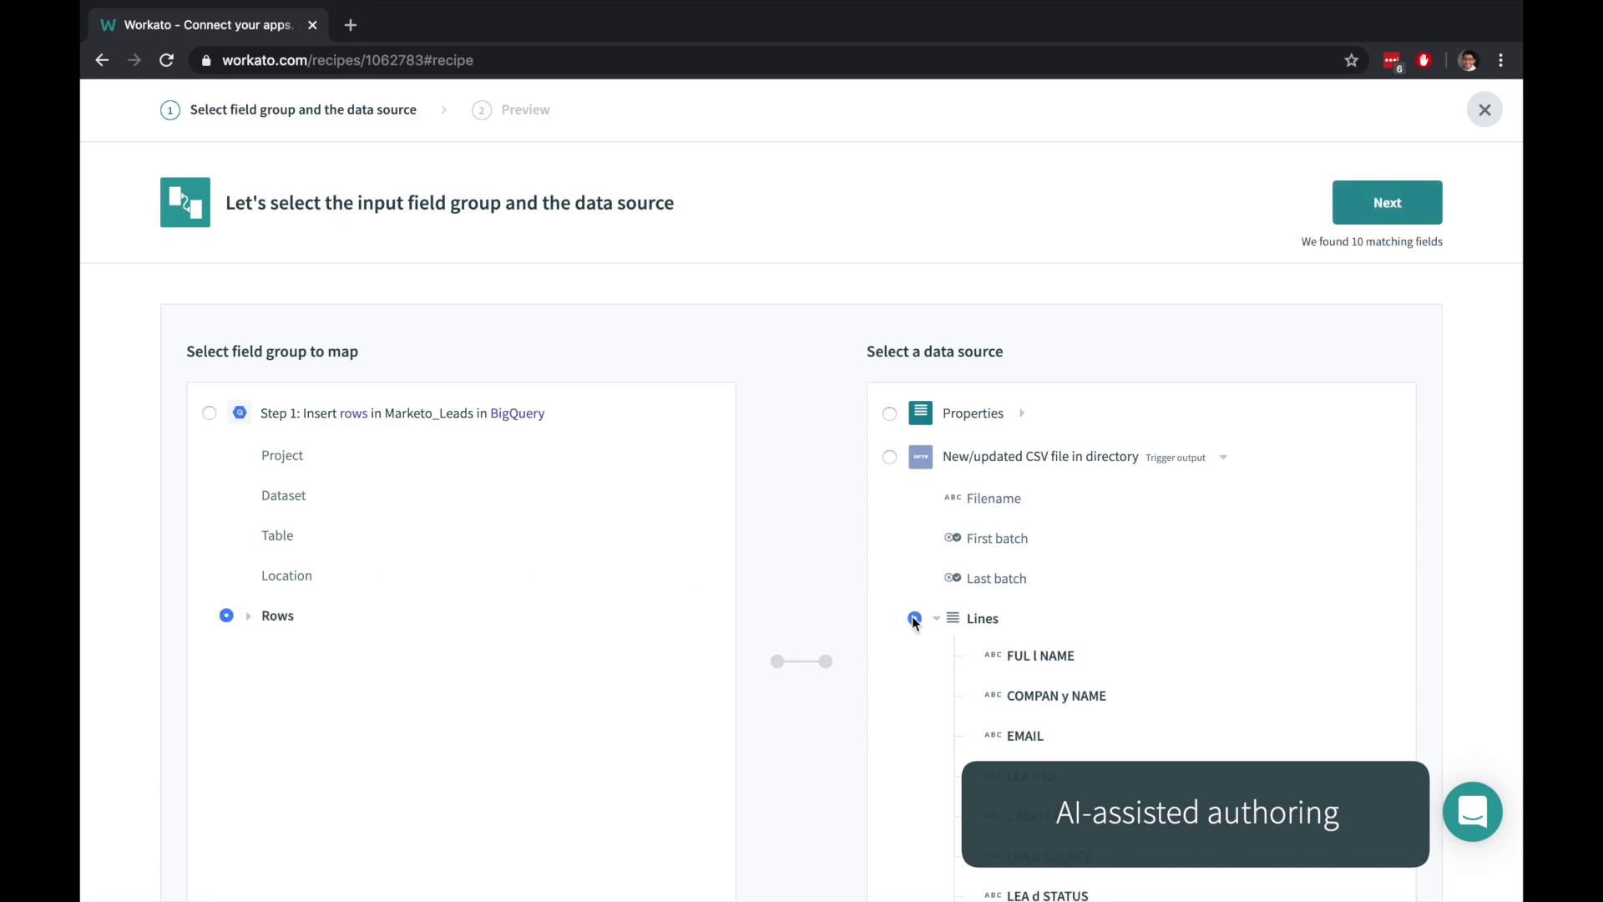
{"action": "left_click", "coordinate": [1365, 211]}
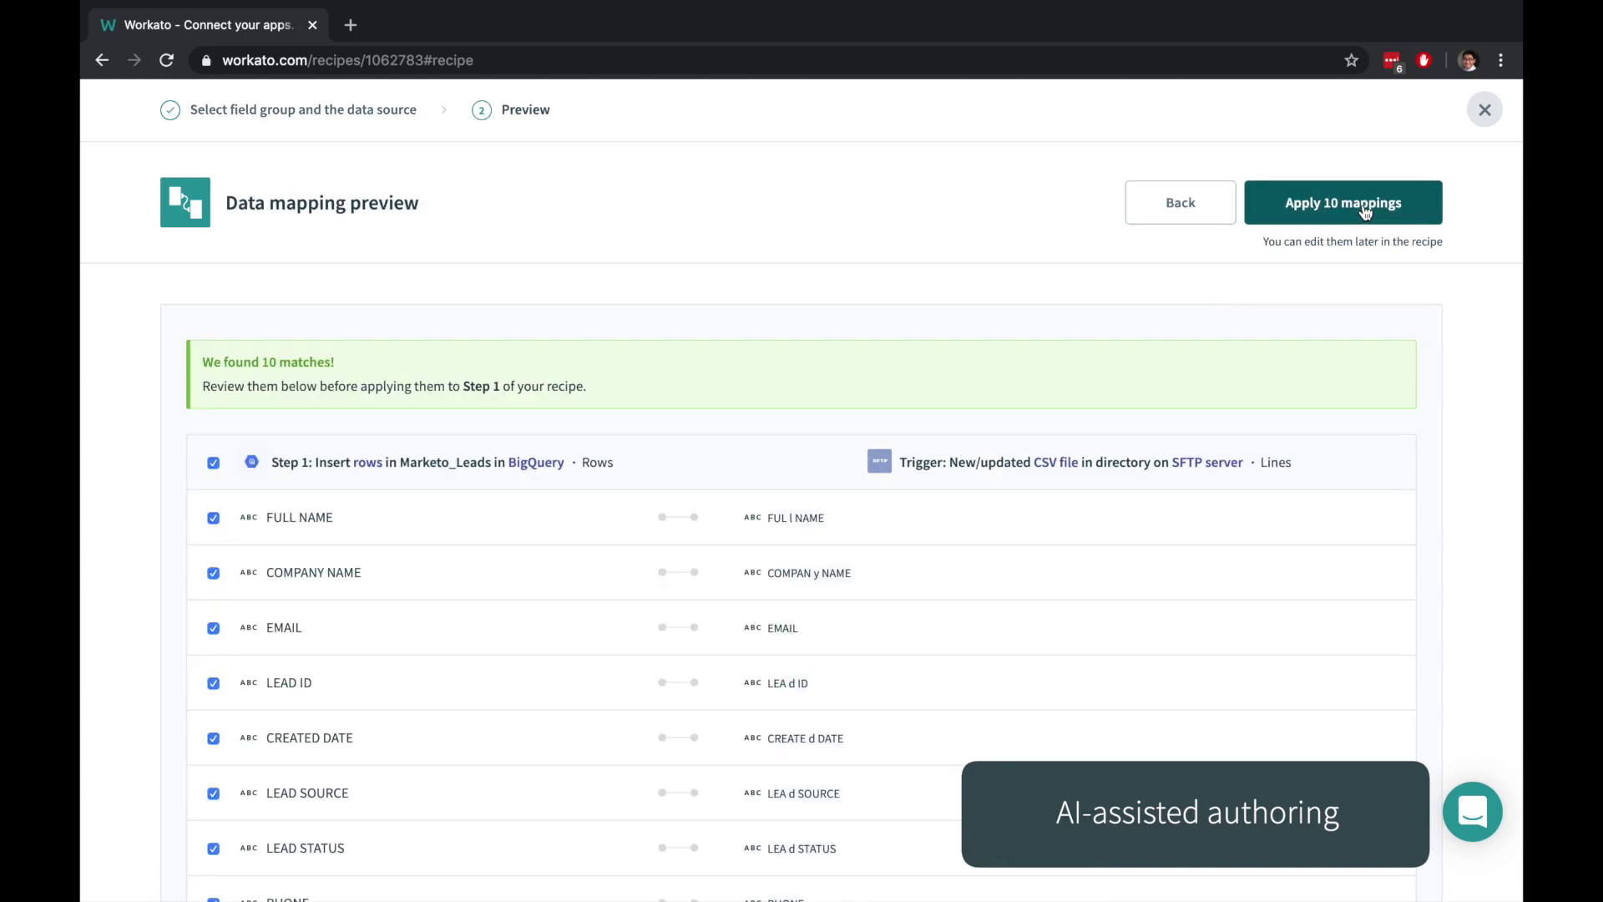
{"action": "left_click", "coordinate": [1366, 209]}
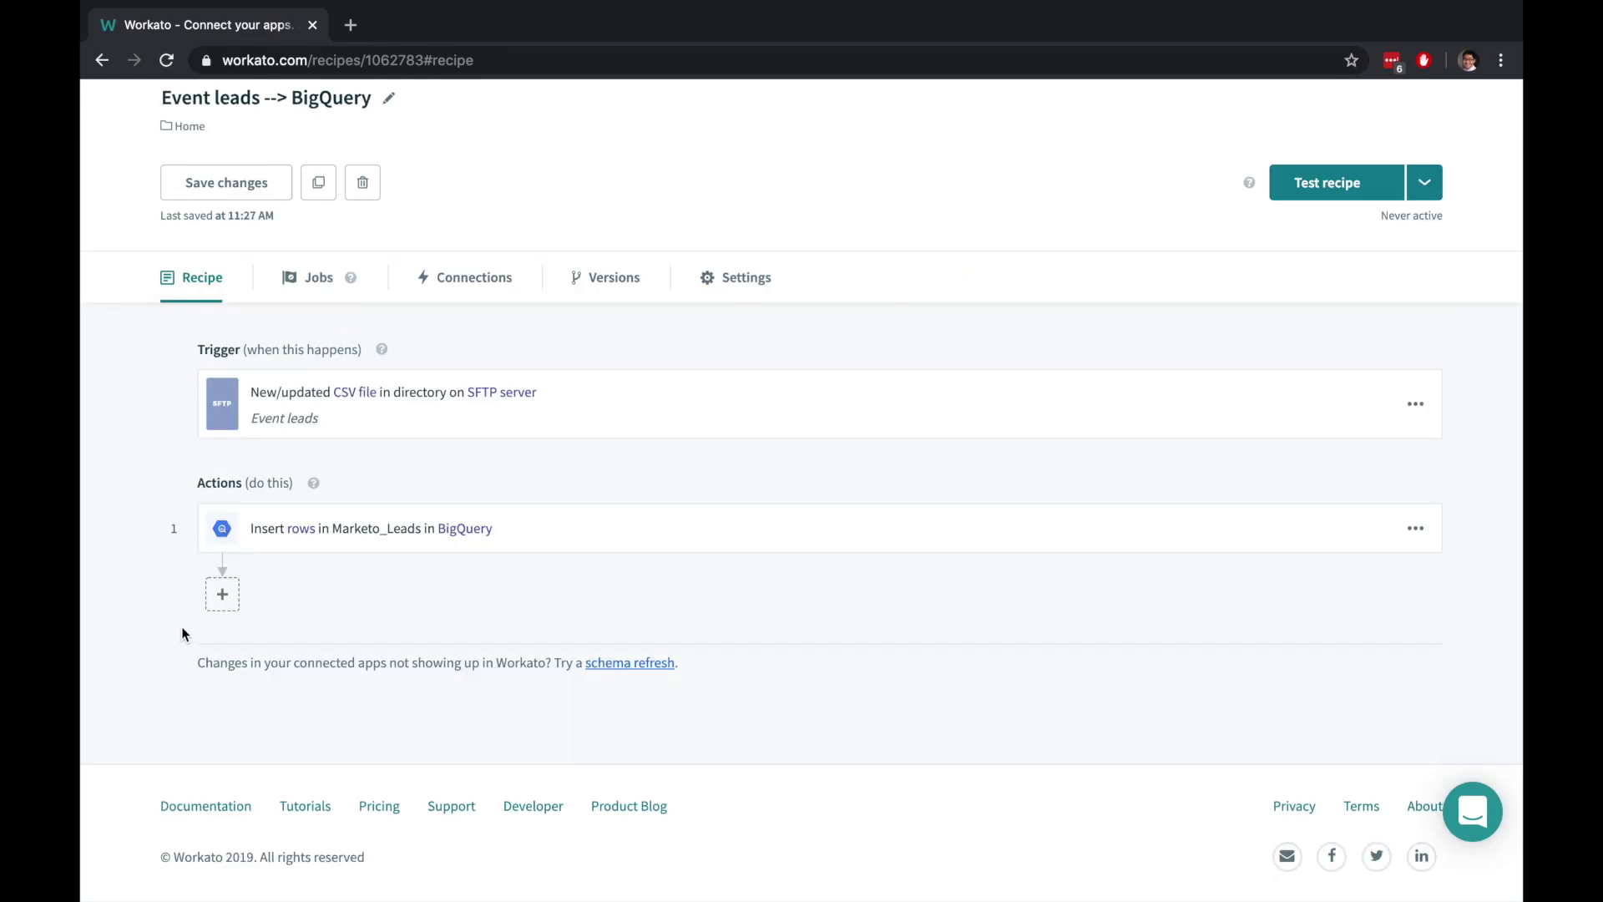
Add a conditional step after the BigQuery insert.
{"action": "left_click", "coordinate": [222, 595]}
{"action": "scroll", "coordinate": [228, 596], "scroll_direction": "down", "scroll_amount": 3}
{"action": "left_click", "coordinate": [351, 556]}
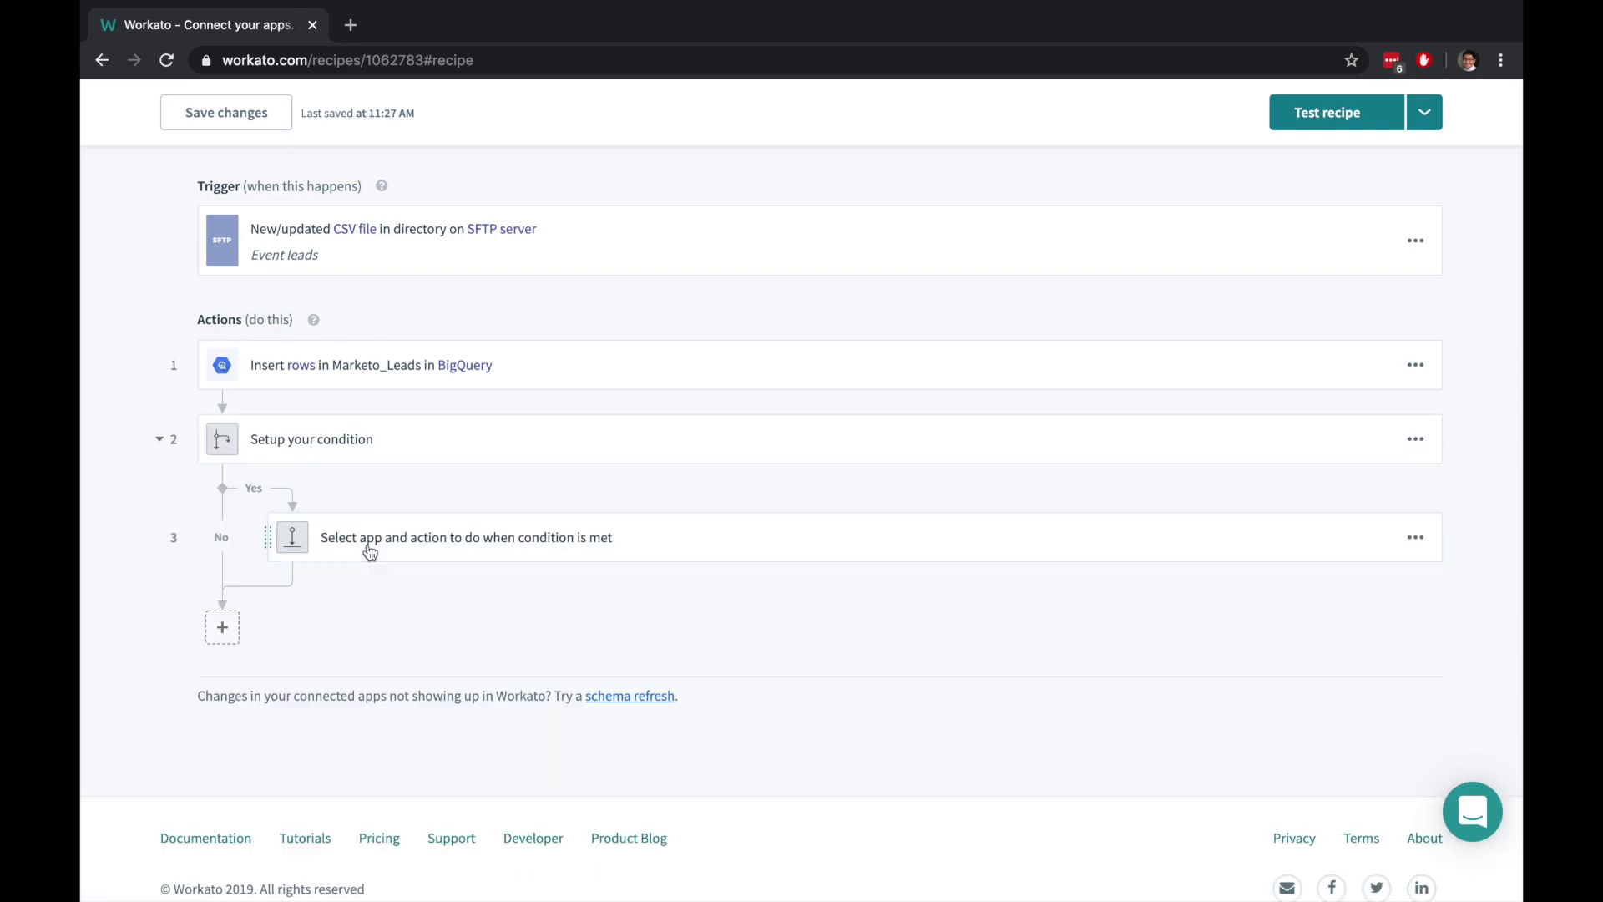
{"action": "left_click", "coordinate": [440, 450]}
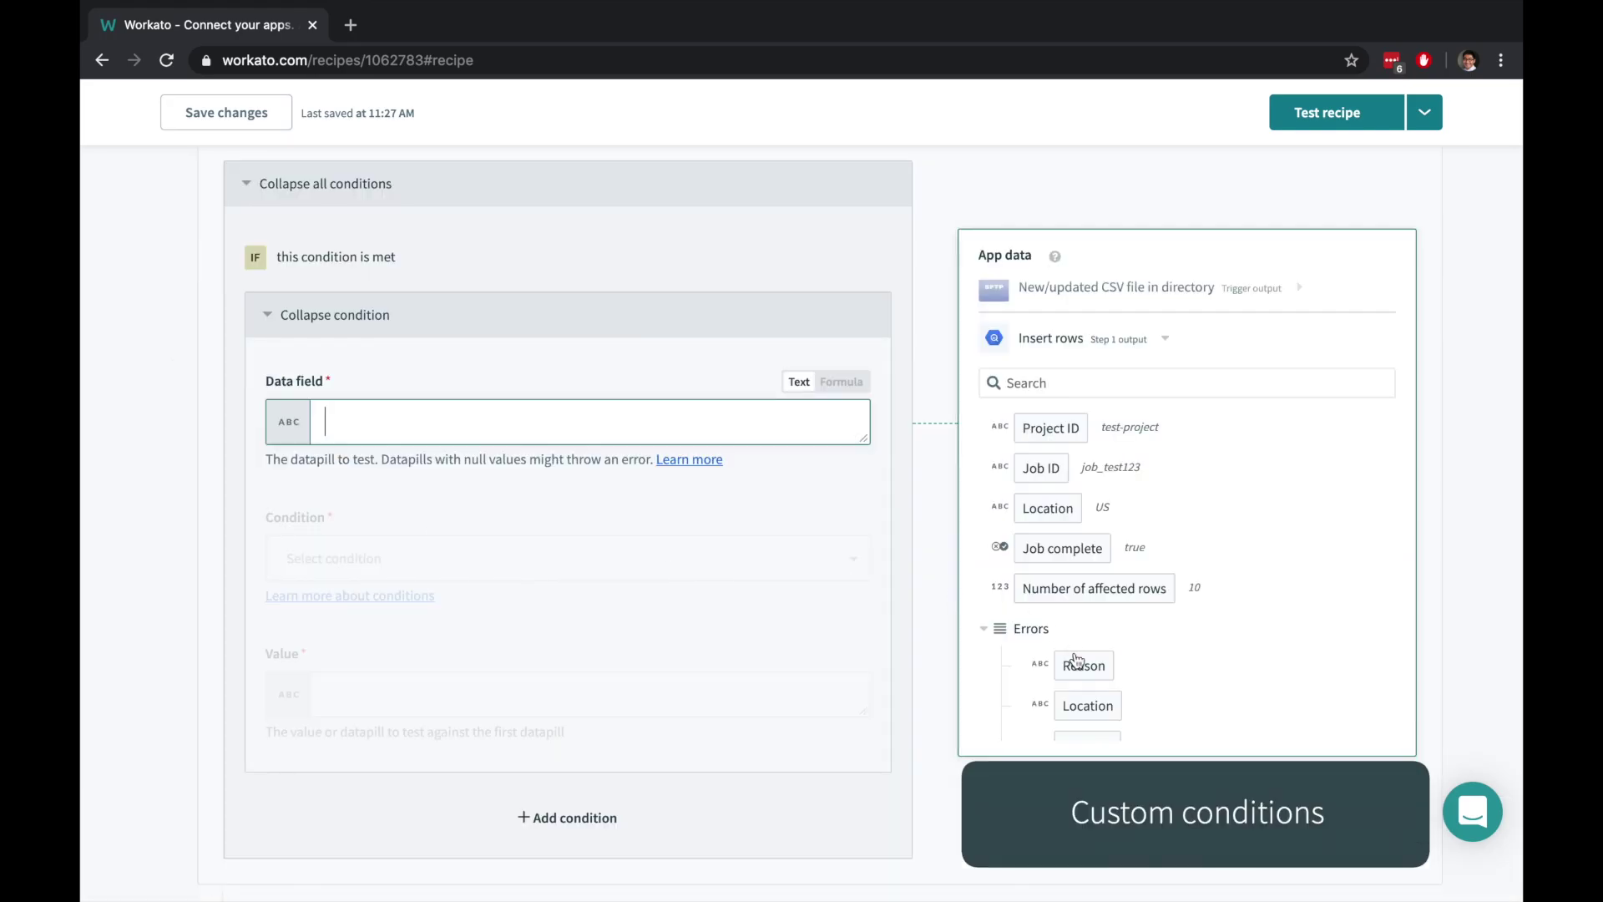
Set the condition to Reason.downcase contains 'missing', using formula mode.
{"action": "left_click", "coordinate": [1077, 661]}
{"action": "left_click", "coordinate": [705, 573]}
{"action": "type", "text": "c"}
{"action": "left_click", "coordinate": [677, 609]}
{"action": "type", "text": "mi"}
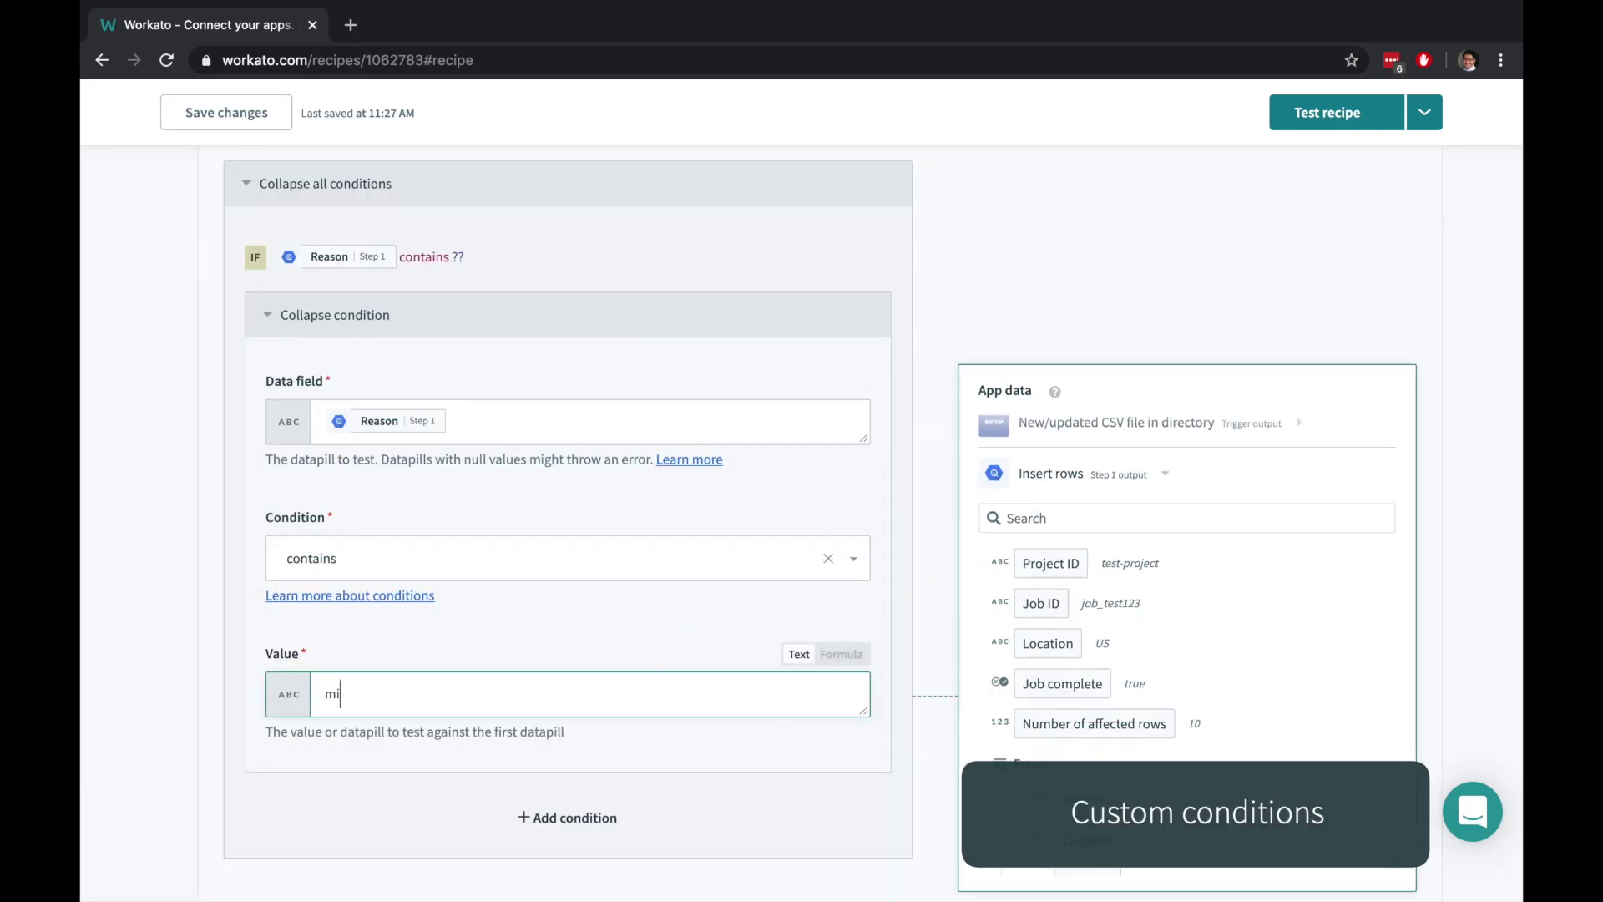
{"action": "type", "text": "ssing"}
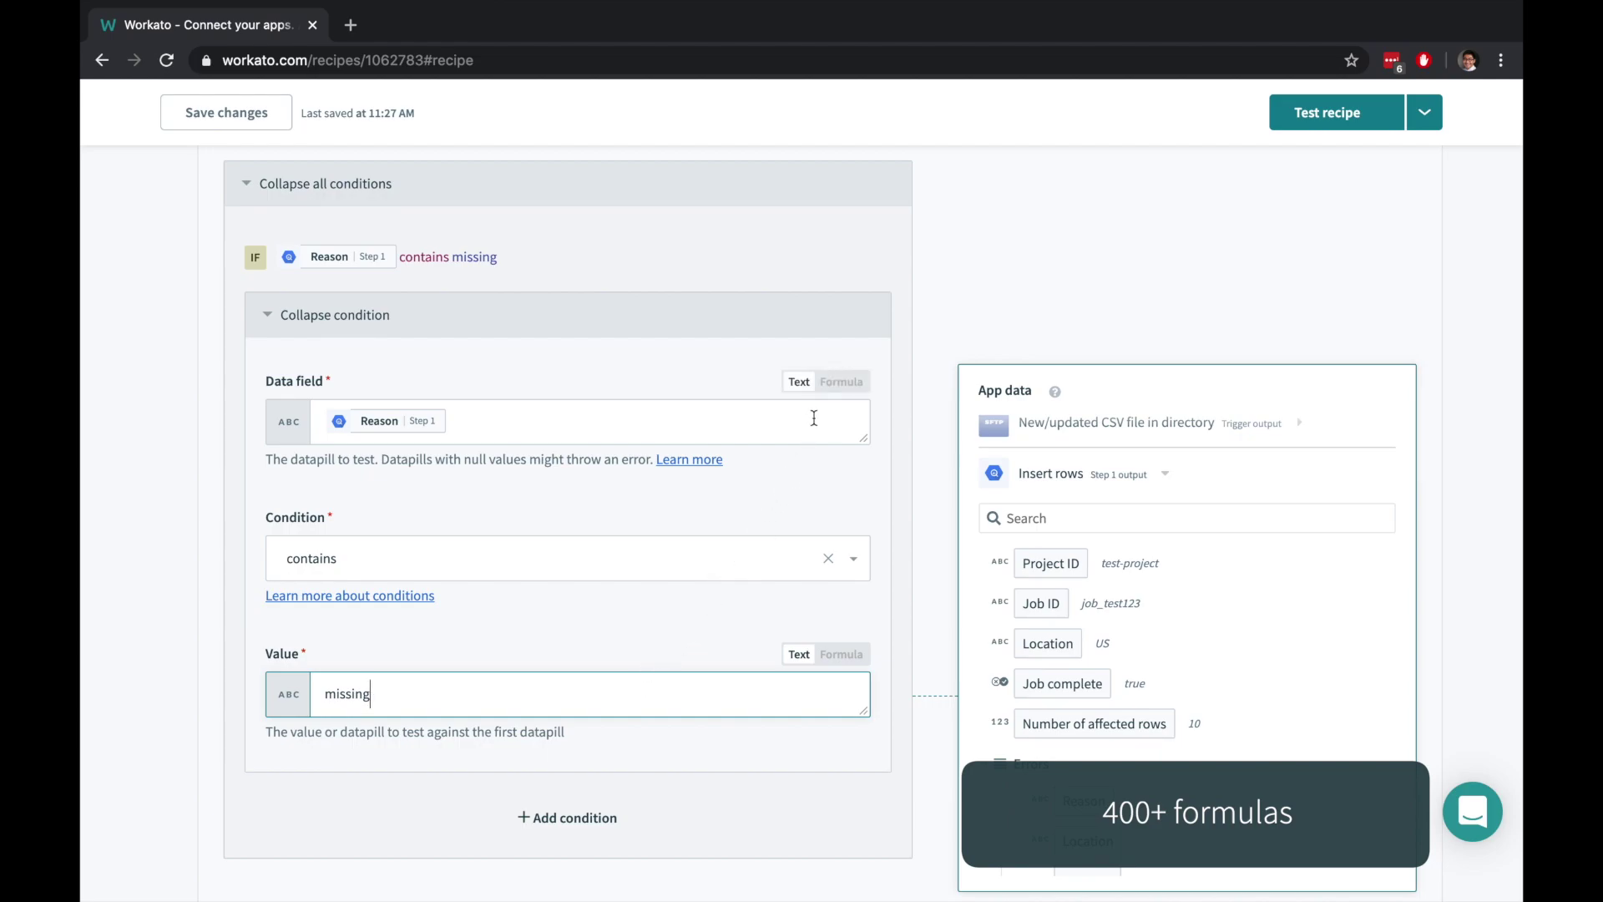
{"action": "left_click", "coordinate": [841, 382]}
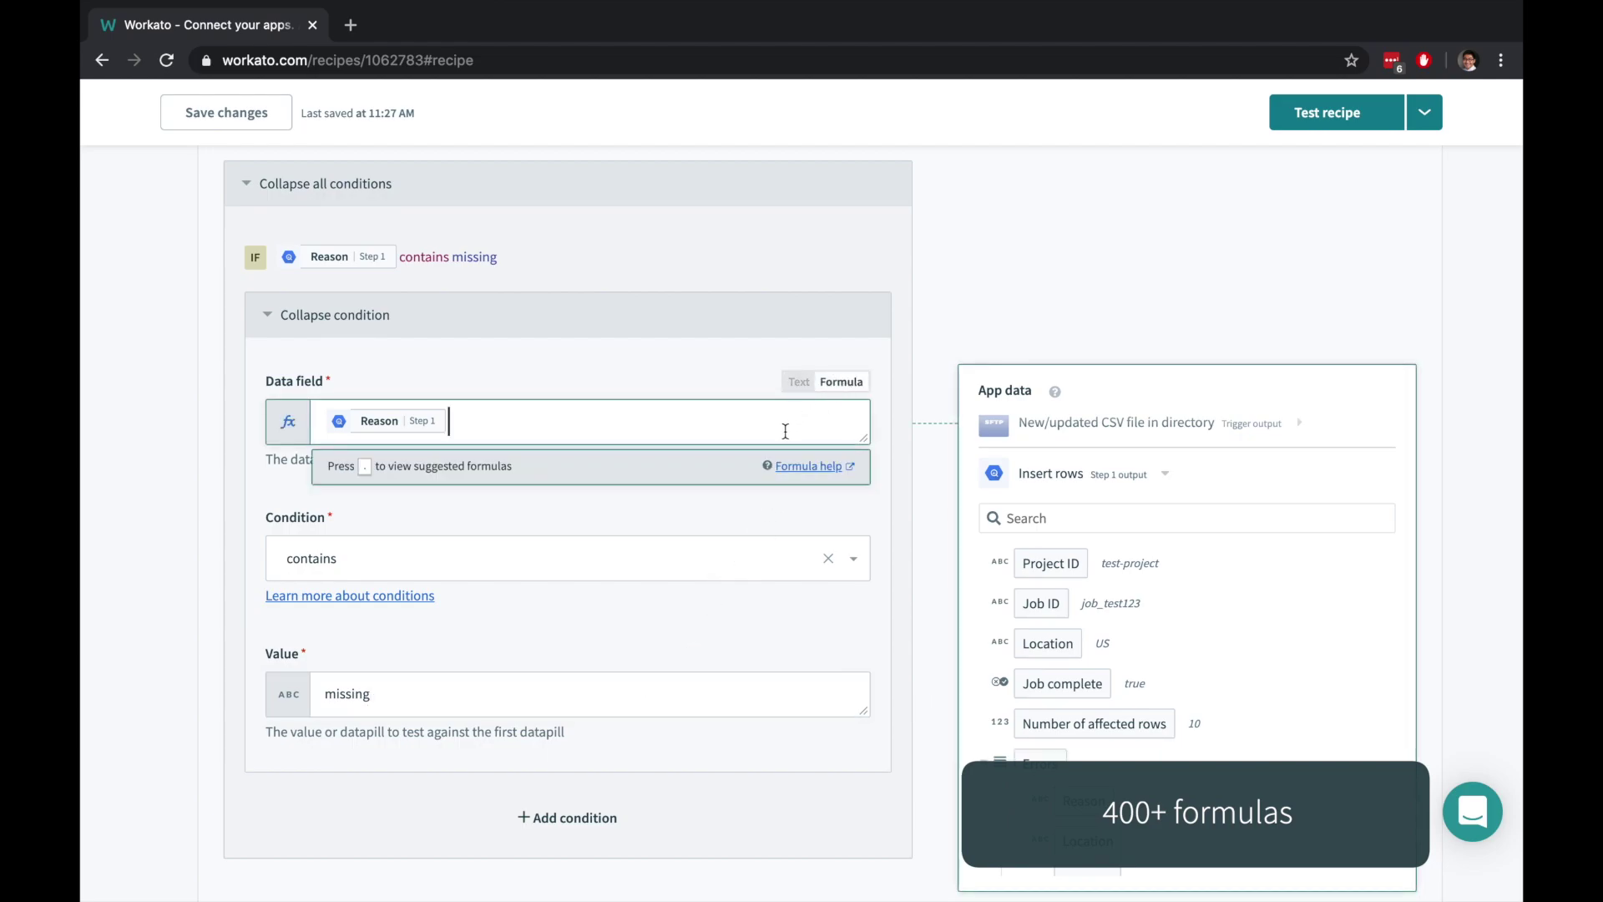
{"action": "type", "text": ".downcase"}
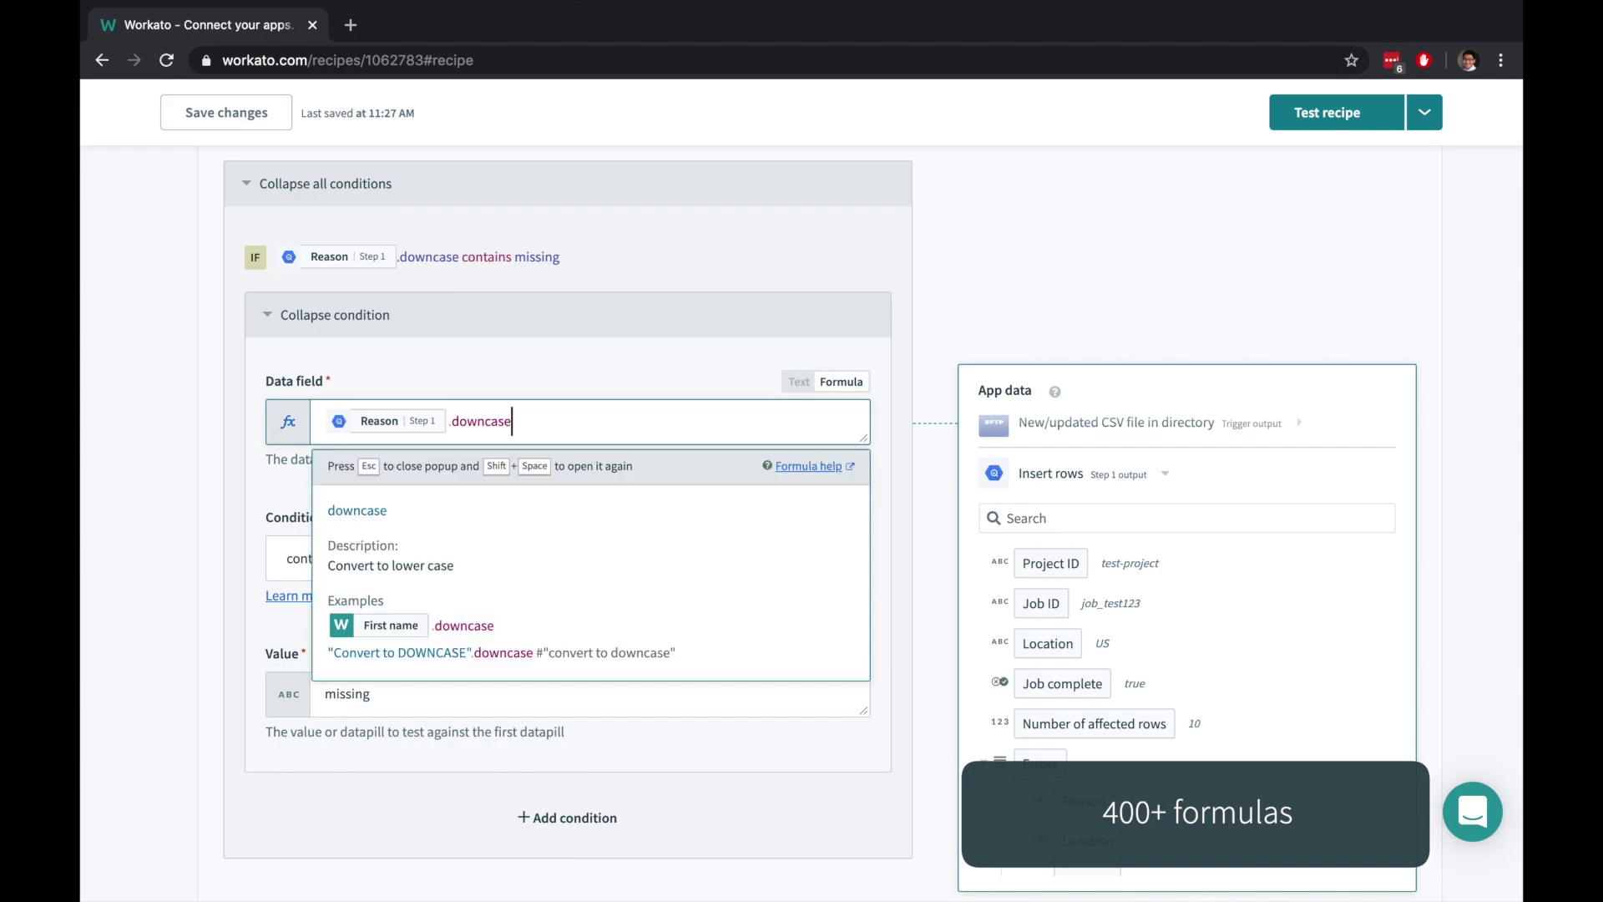
{"action": "scroll", "coordinate": [709, 381], "scroll_direction": "down", "scroll_amount": 5}
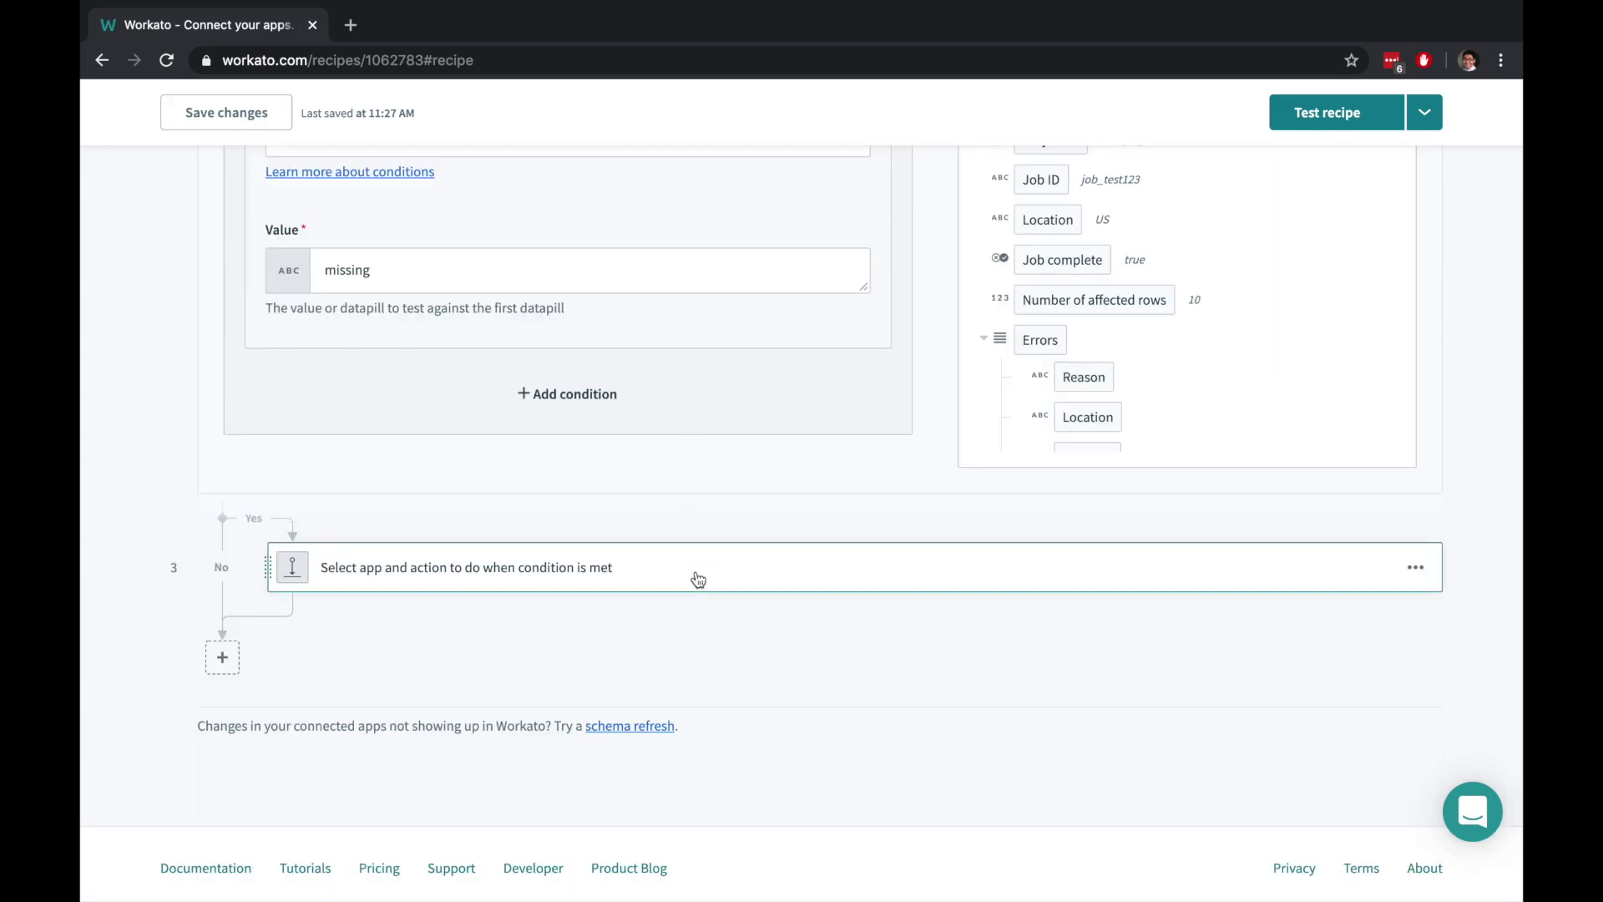
Search 'slack' to pick Slack as the app for the Yes-branch action.
{"action": "left_click", "coordinate": [698, 580]}
{"action": "type", "text": "slack"}
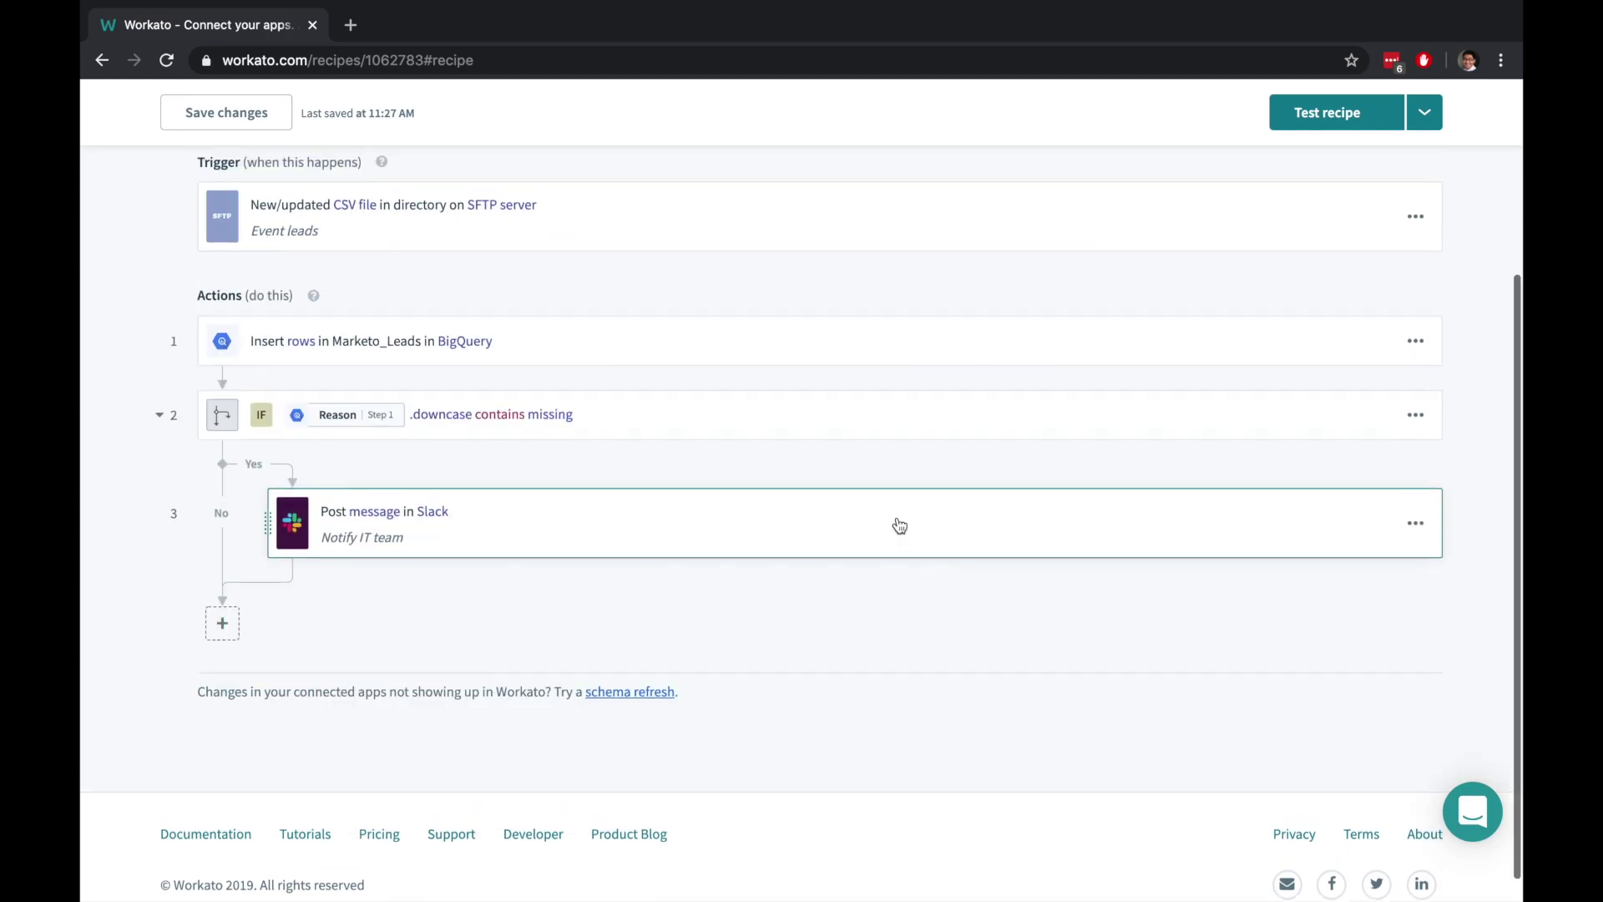
{"action": "scroll", "coordinate": [894, 526], "scroll_direction": "up", "scroll_amount": 3}
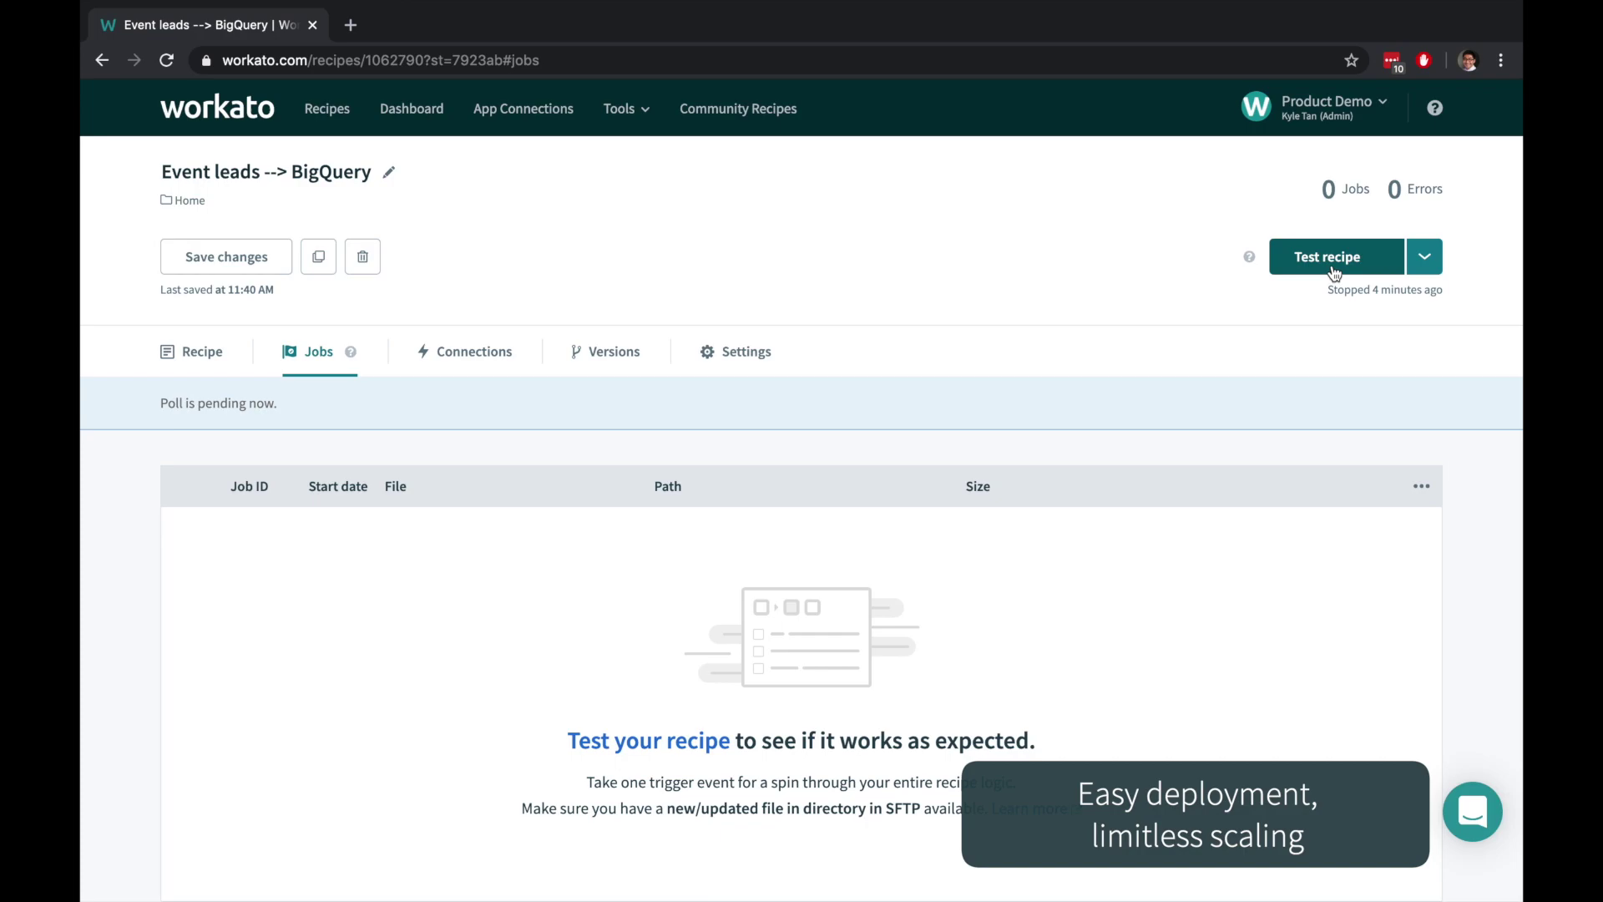
Start the 'Event leads --> BigQuery' recipe from the Test recipe dropdown so it runs live.
{"action": "left_click", "coordinate": [1424, 261]}
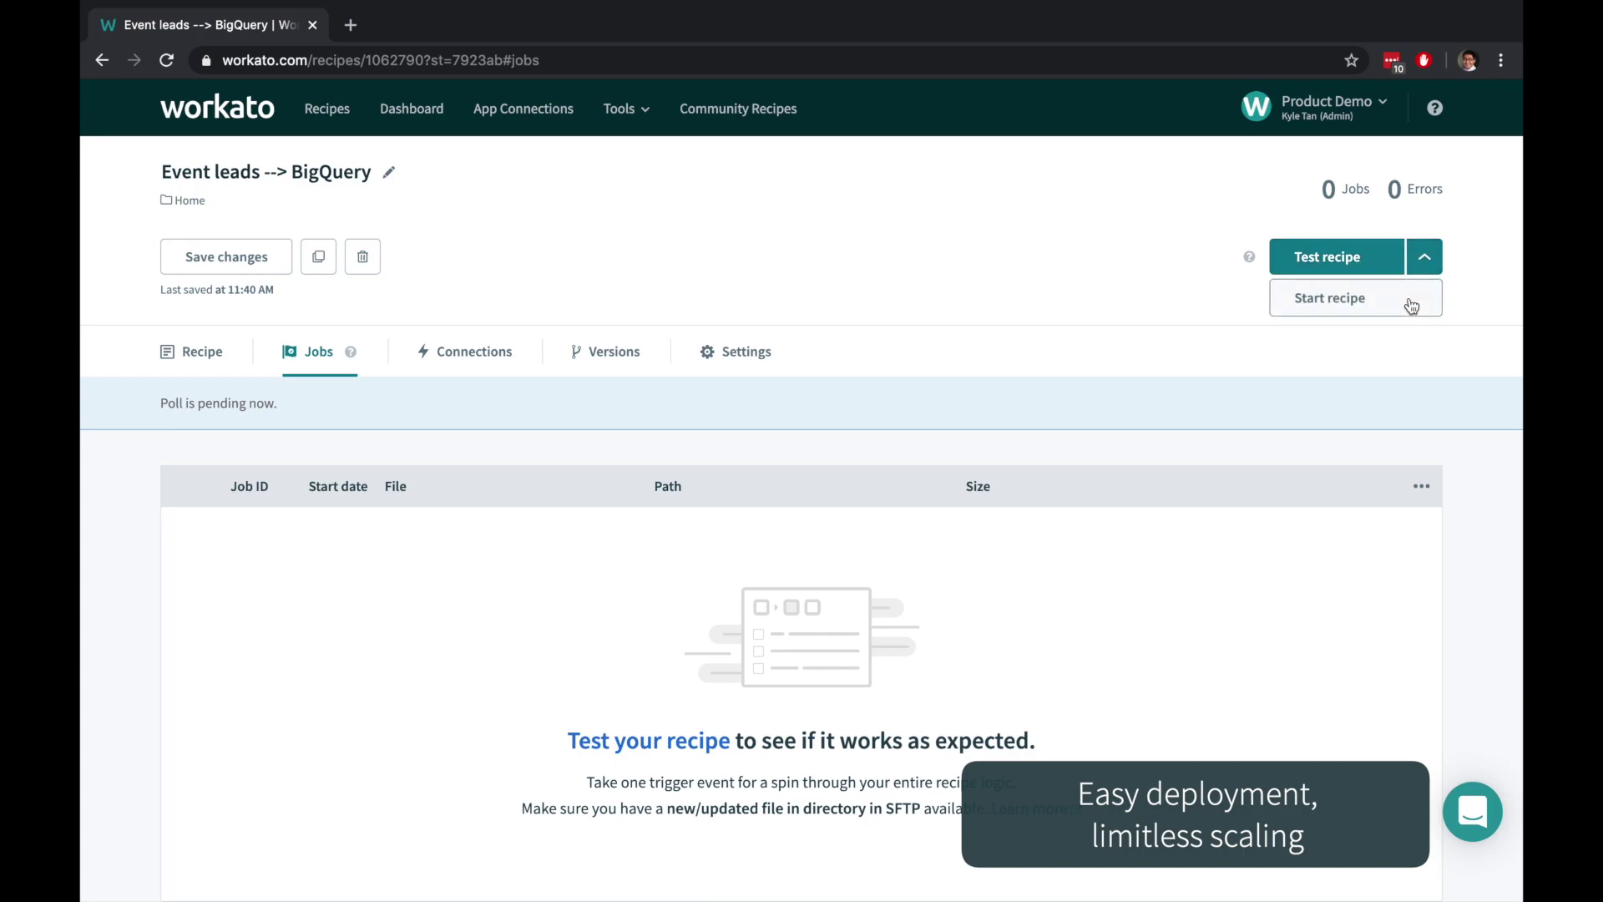
{"action": "left_click", "coordinate": [1411, 304]}
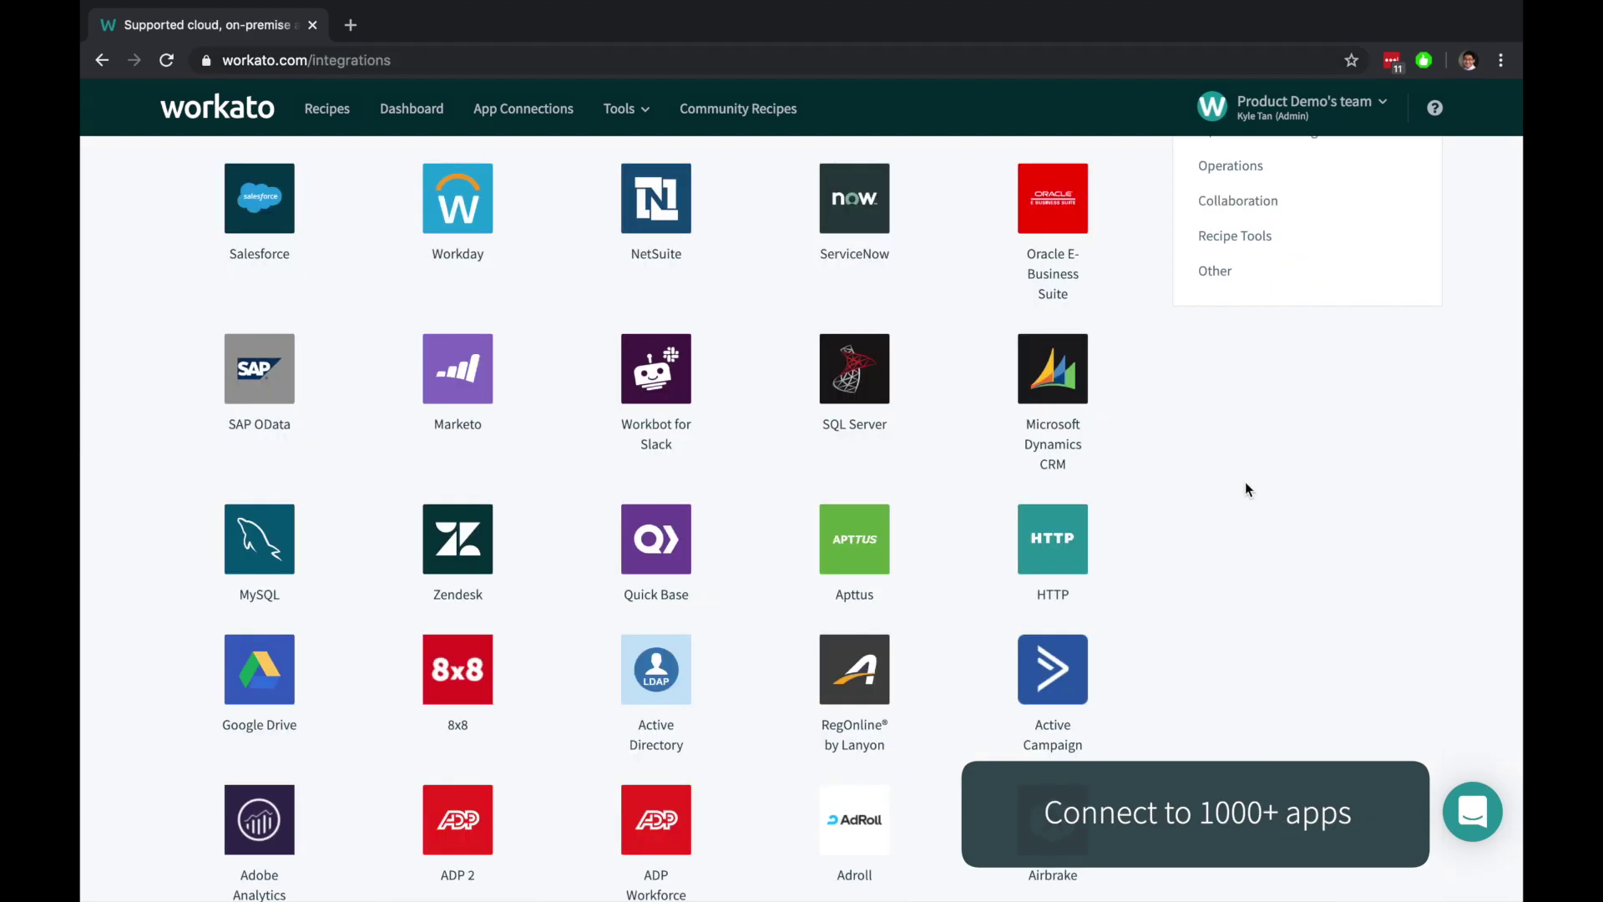
{"action": "scroll", "coordinate": [1245, 489], "scroll_direction": "down", "scroll_amount": 5}
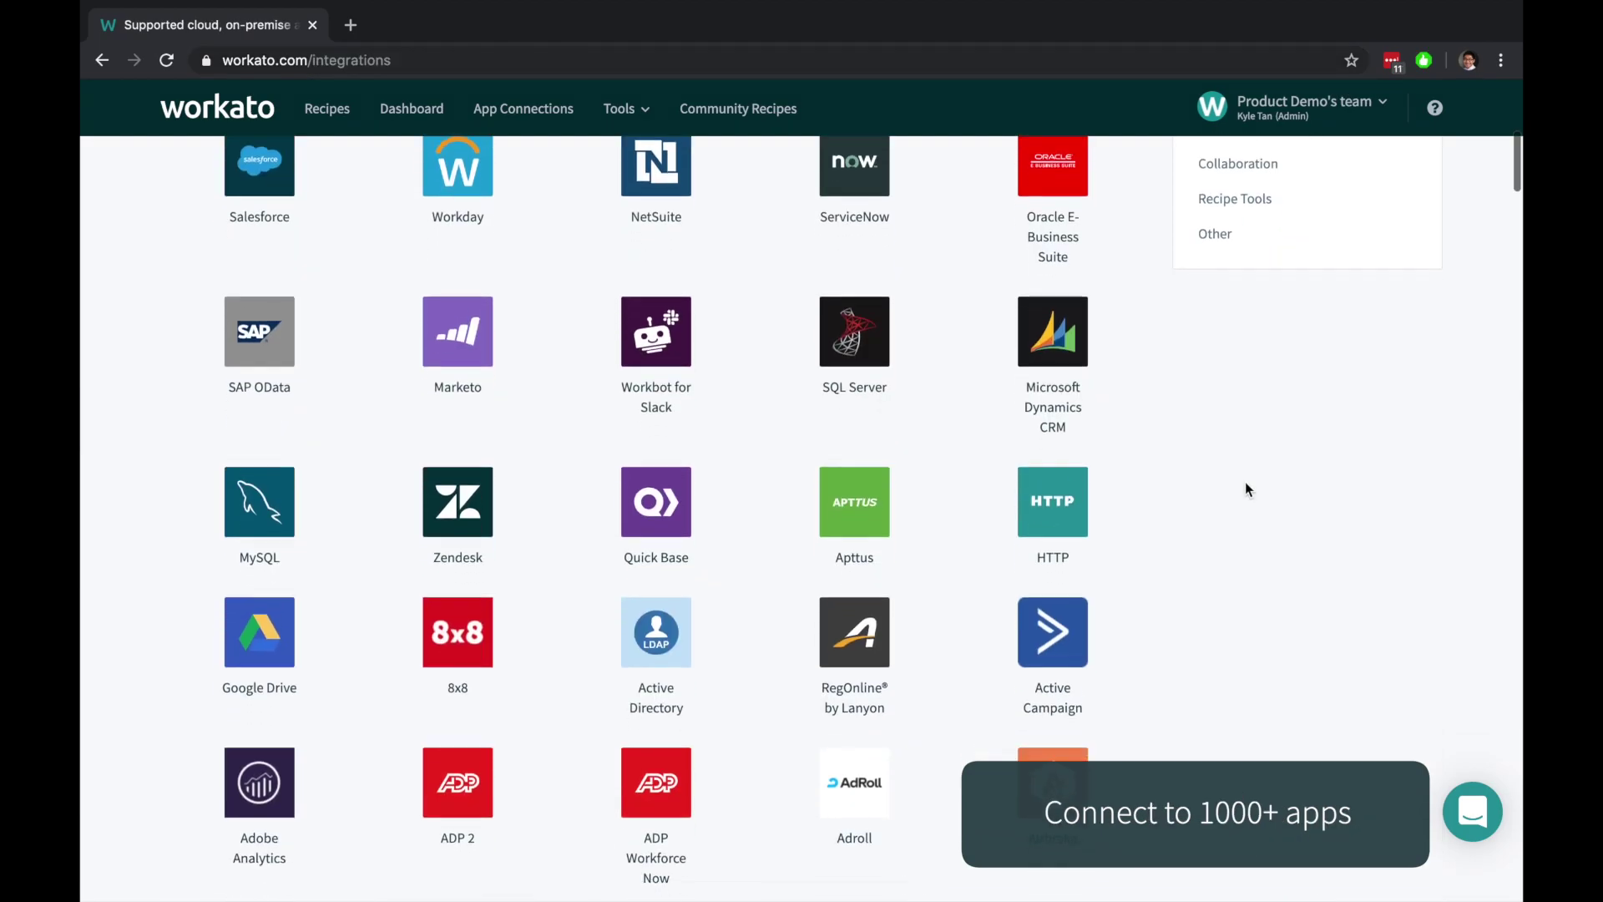
{"action": "scroll", "coordinate": [1245, 489], "scroll_direction": "down", "scroll_amount": 9}
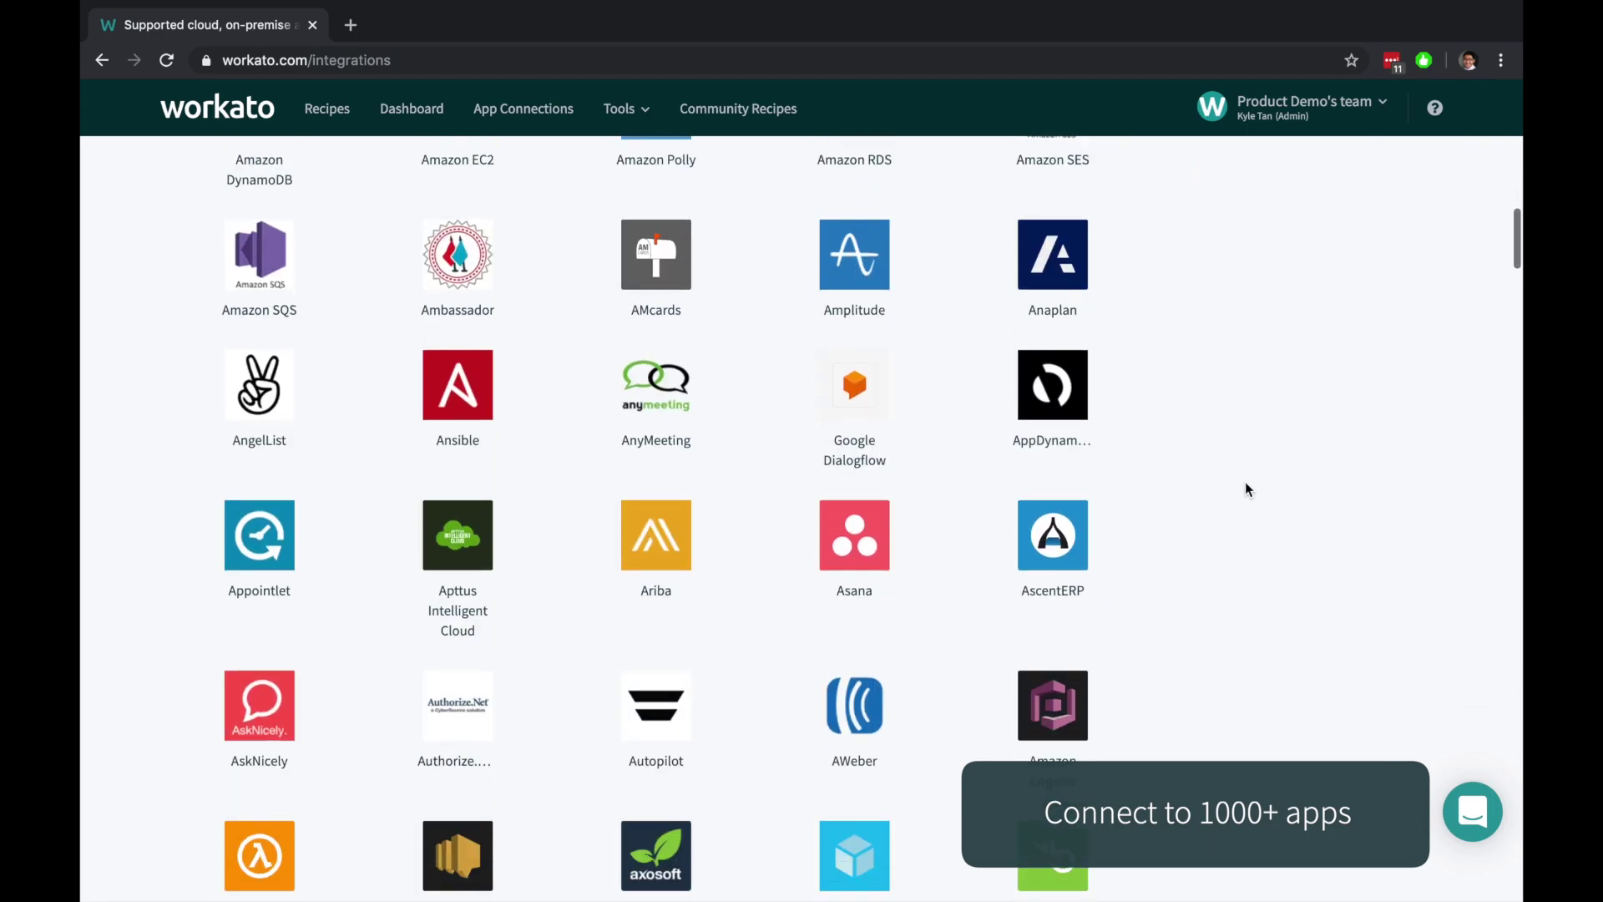
{"action": "scroll", "coordinate": [1245, 488], "scroll_direction": "down", "scroll_amount": 8}
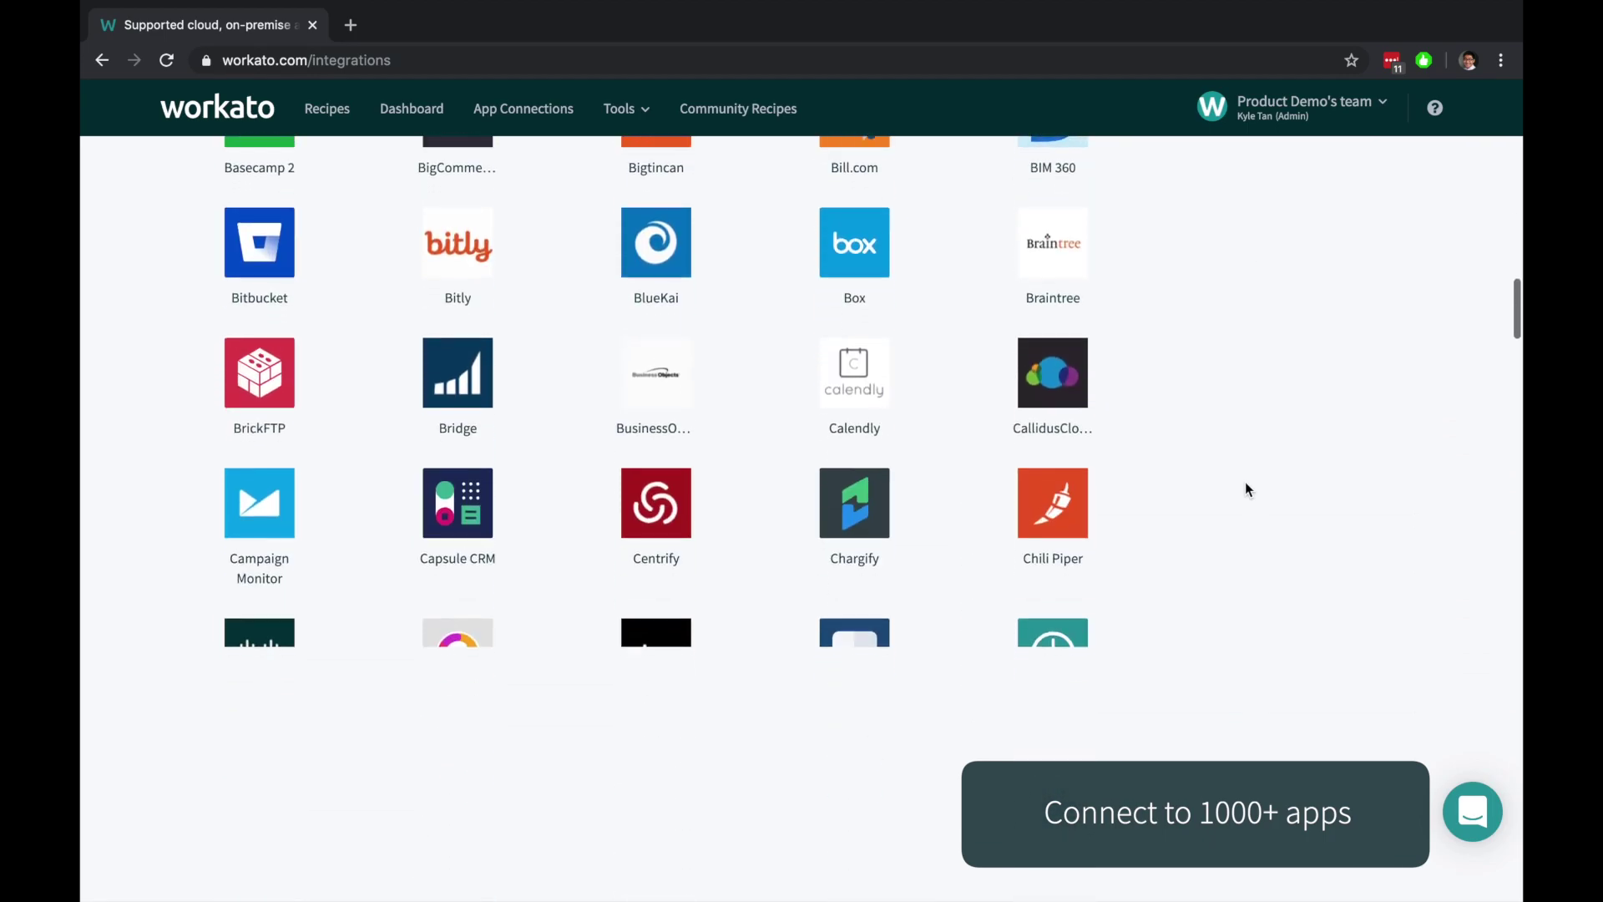
{"action": "scroll", "coordinate": [1246, 488], "scroll_direction": "down", "scroll_amount": 8}
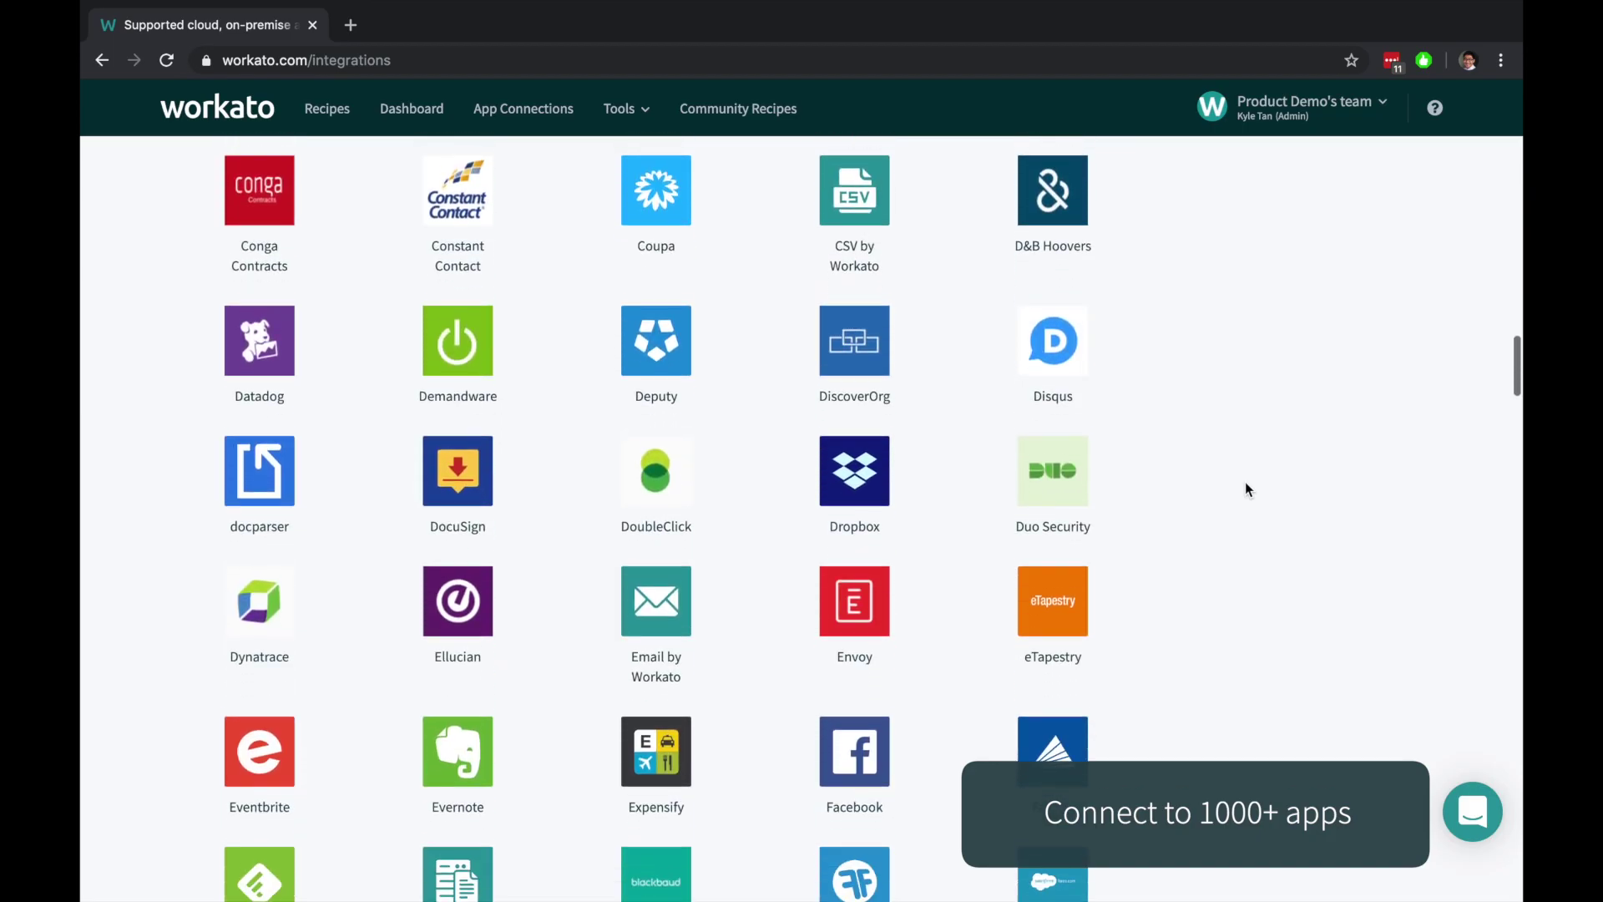